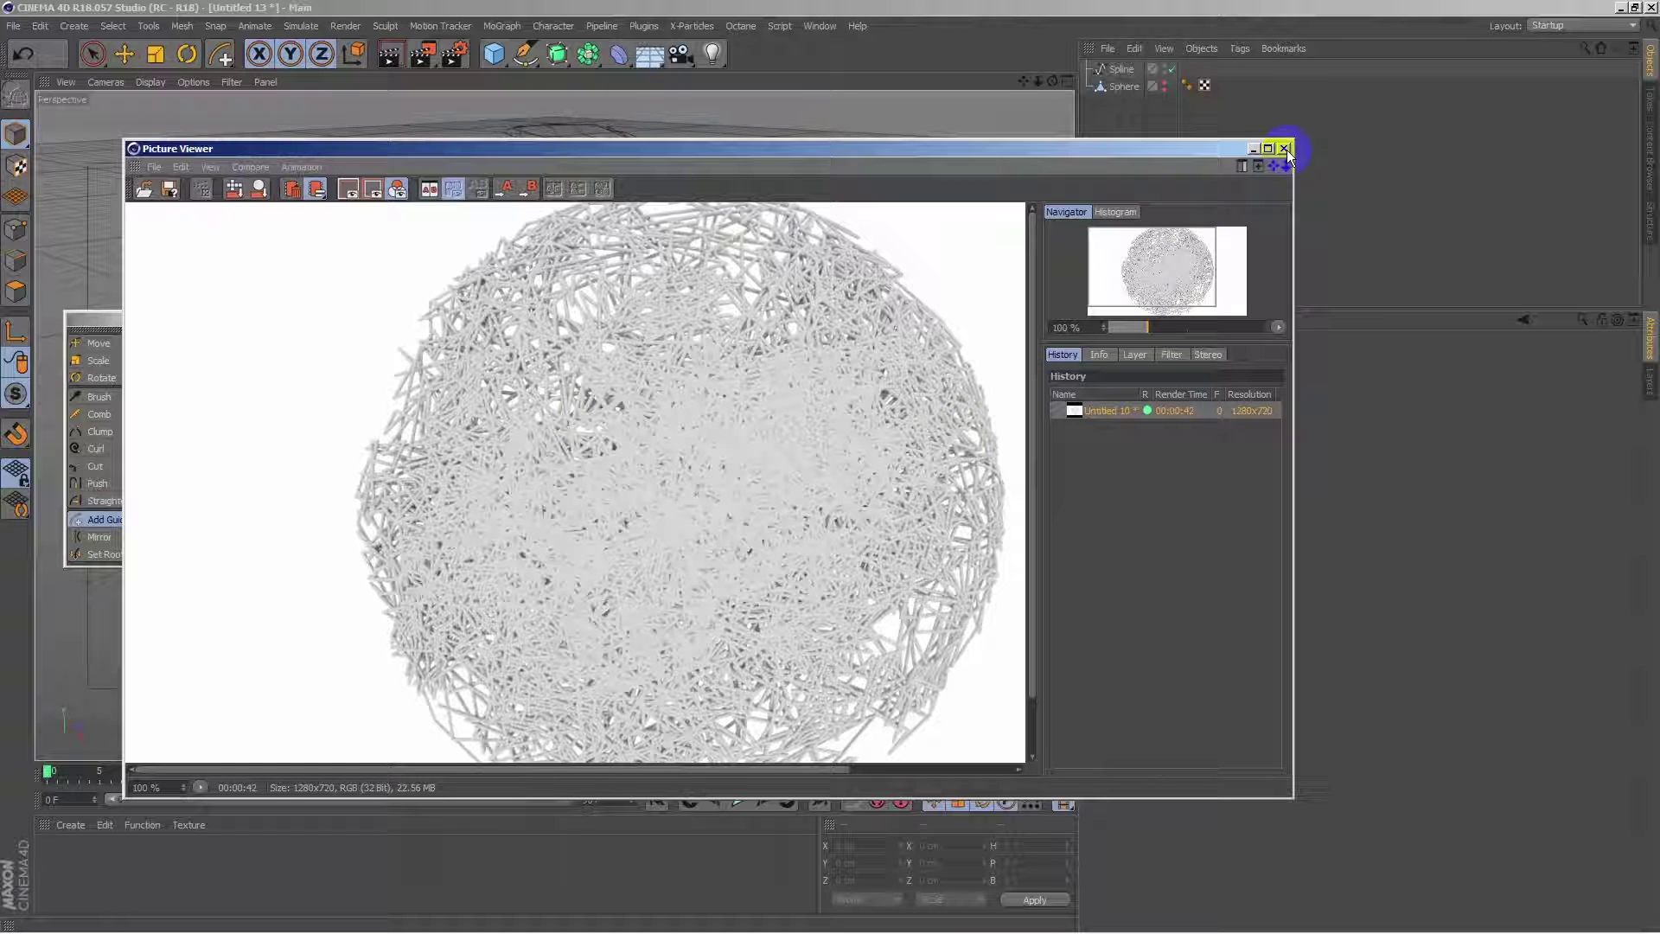
Enlarge the Picture Viewer and zoom in to inspect the sphere render's top, bottom and right edge.
left_click_drag(1292, 795, 1432, 909)
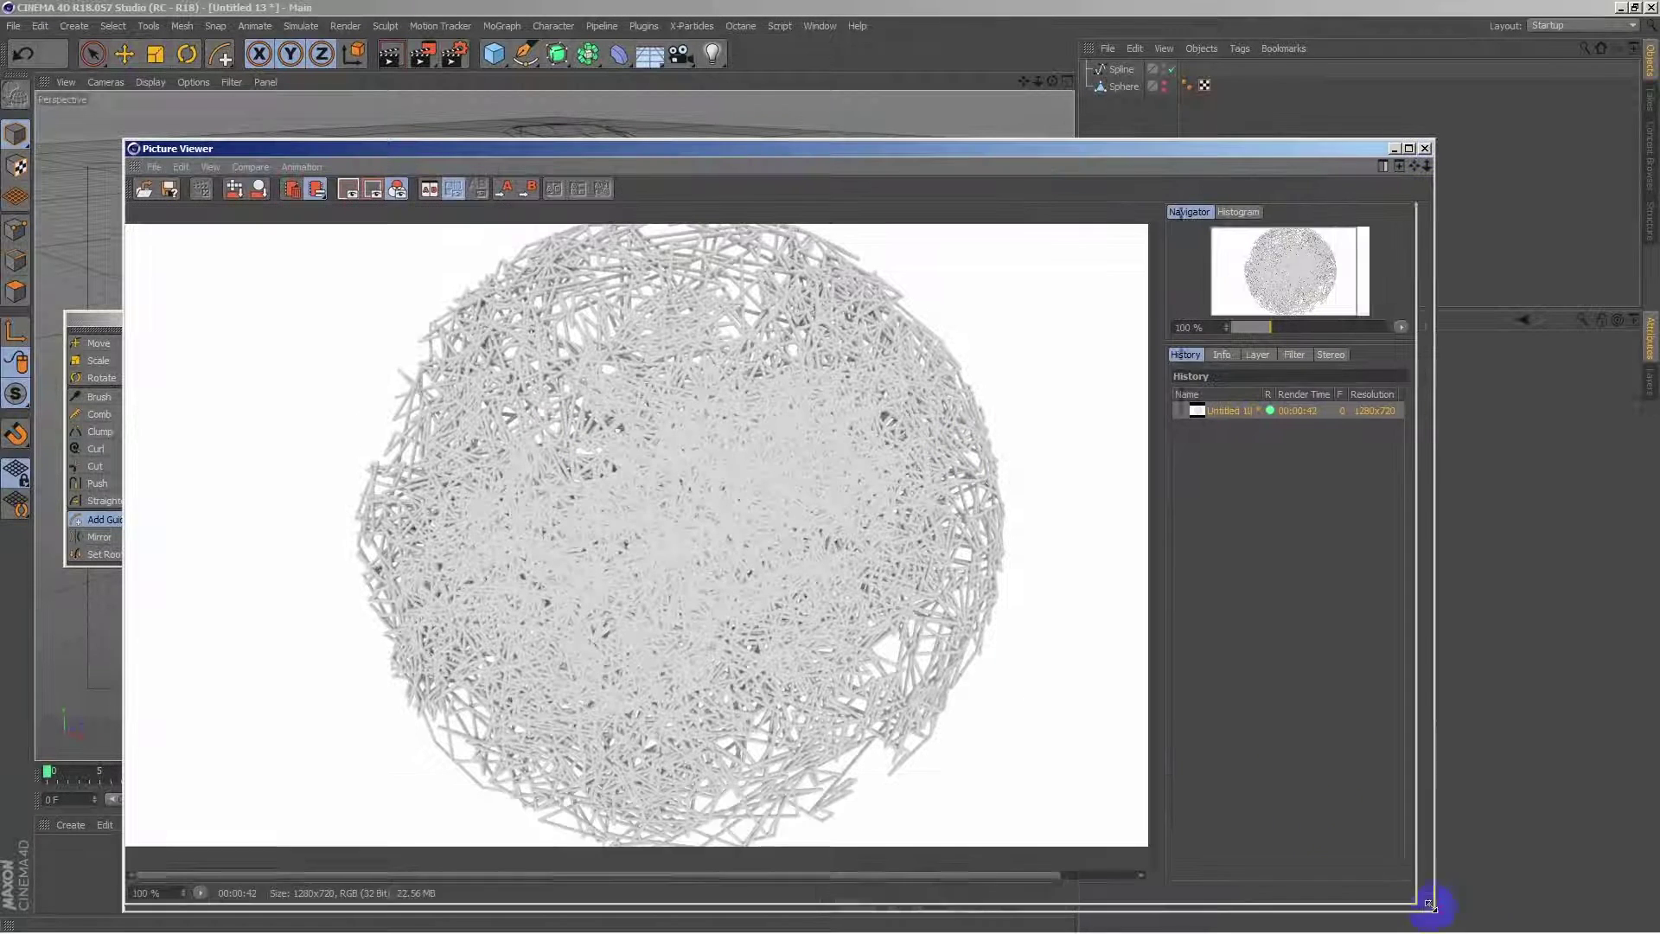
scroll(897, 525, "up", 2)
scroll(924, 538, "up", 1)
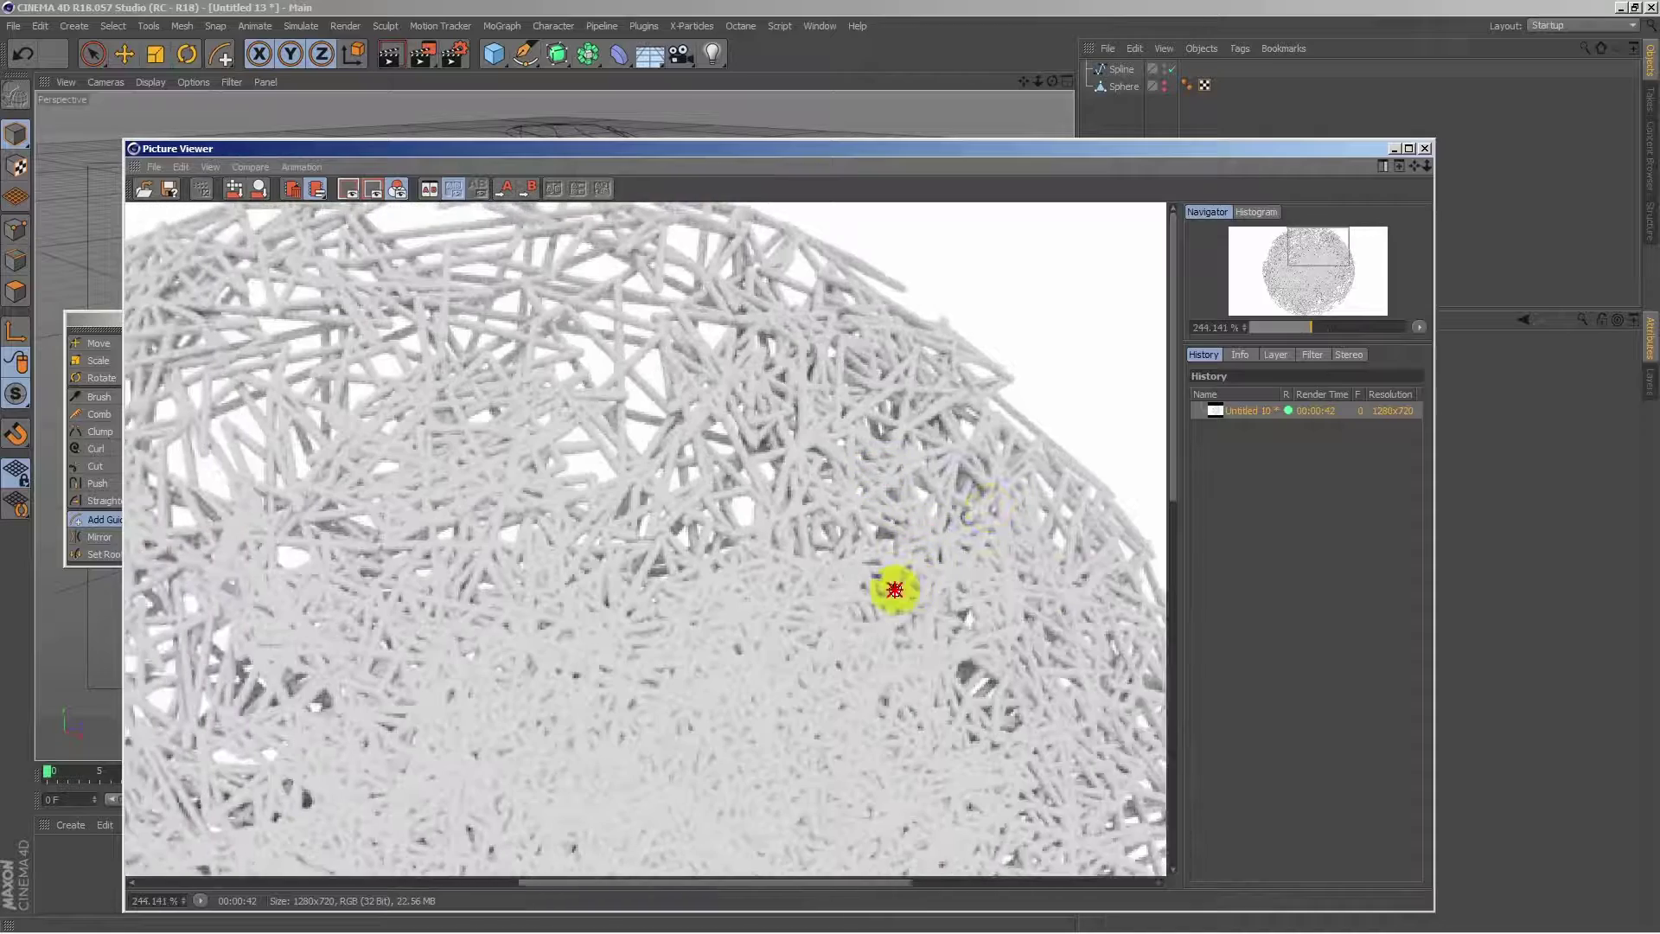
scroll(890, 586, "up", 1)
left_click_drag(408, 364, 430, 155)
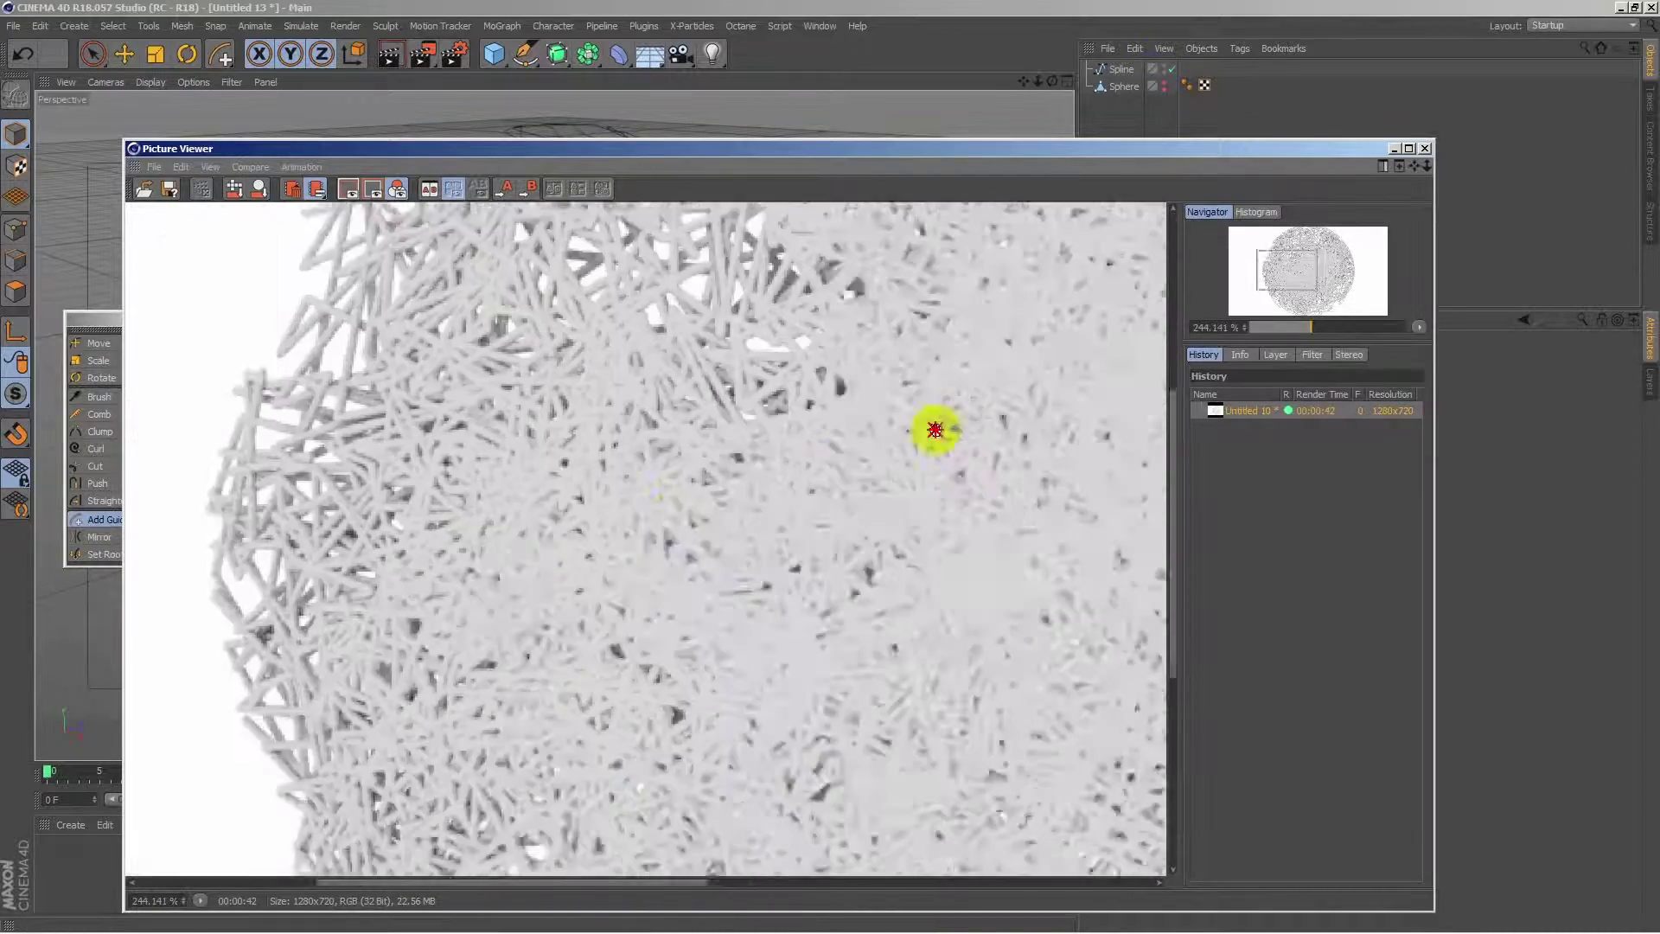
mouse_move(633, 433)
left_mouse_down()
mouse_move(619, 623)
mouse_move(636, 619)
left_mouse_up()
scroll(633, 611, "down", 1)
scroll(1056, 396, "down", 1)
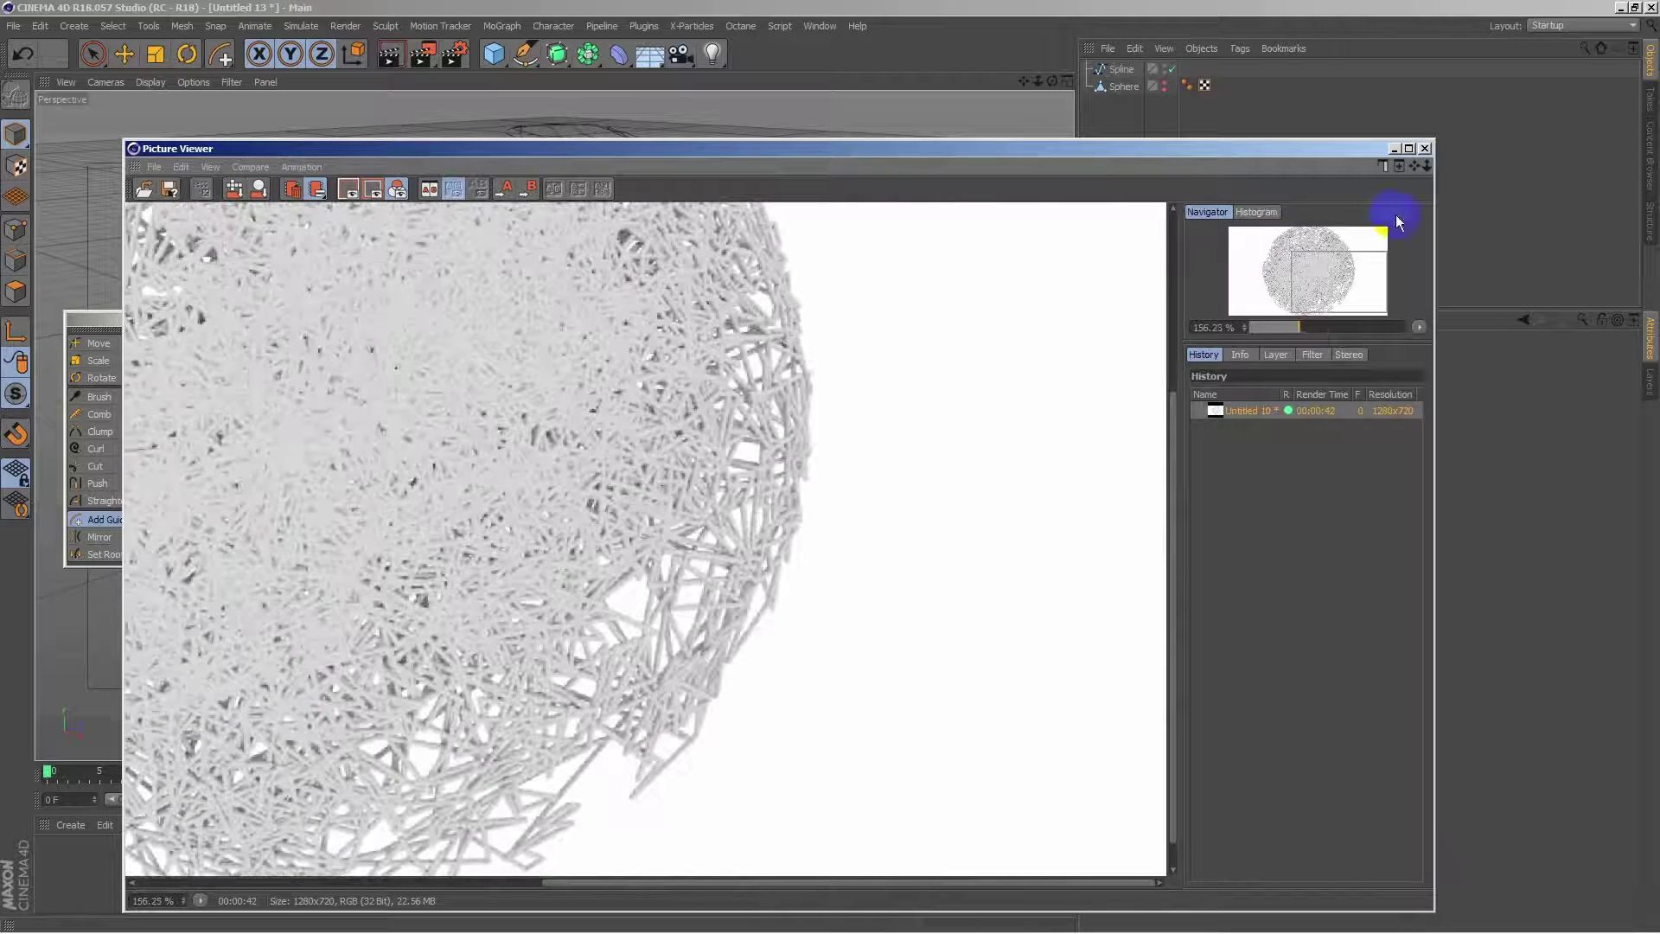
Close the Picture Viewer and hair tools palette, then delete the Sphere object.
left_click(1425, 149)
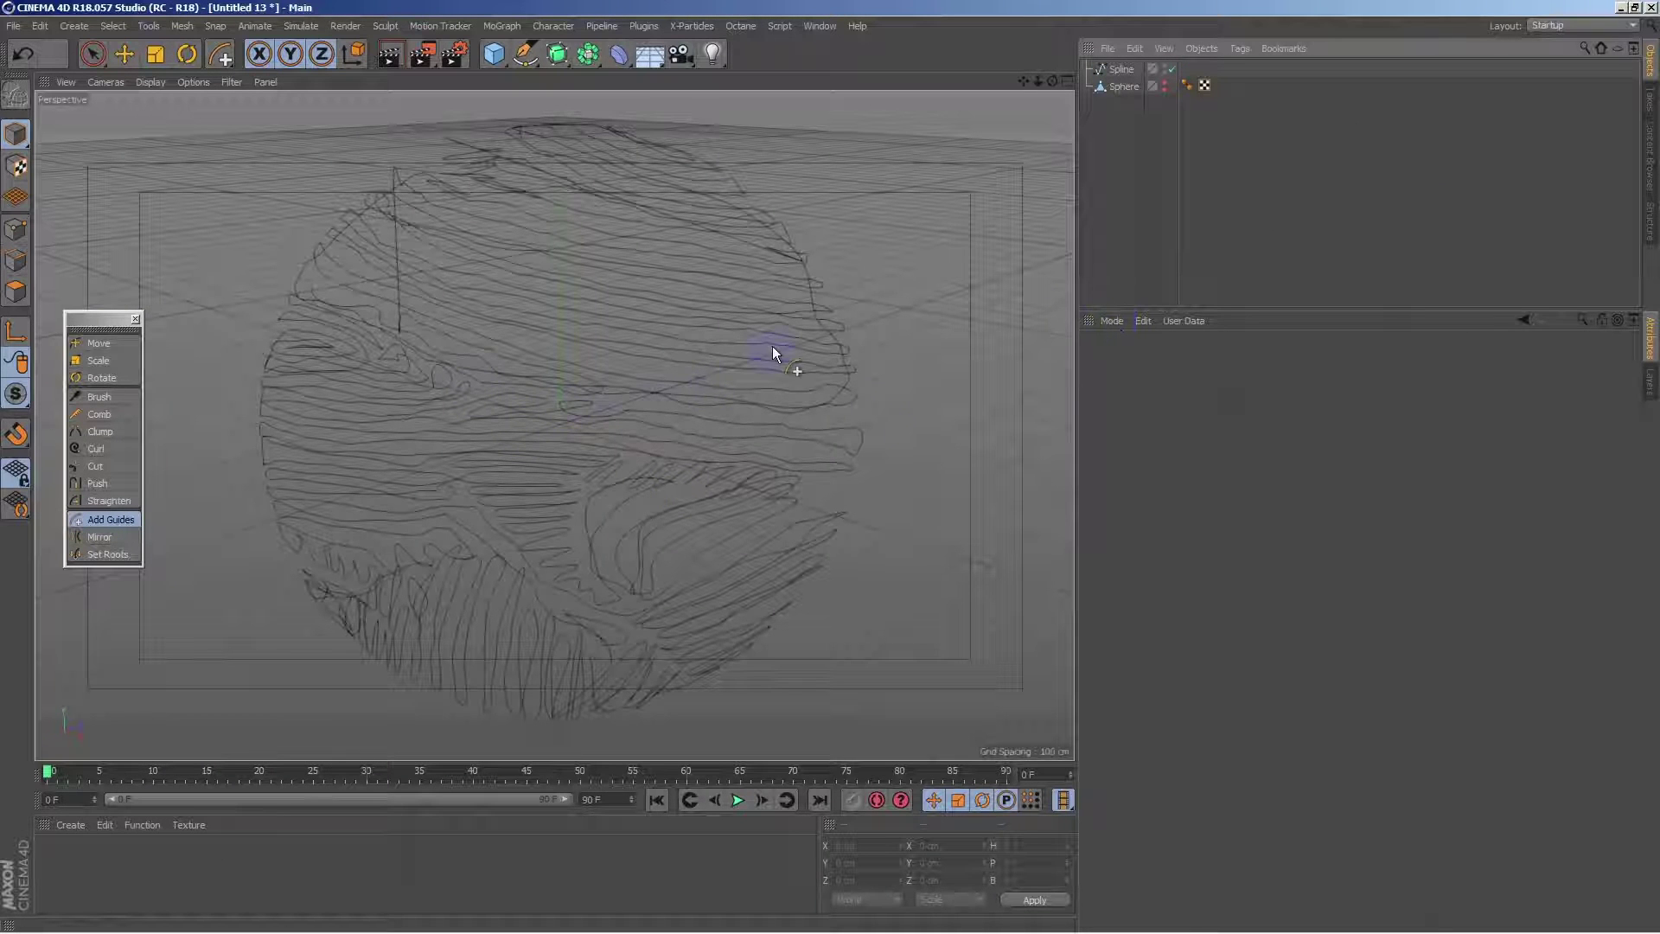
left_click(1121, 69)
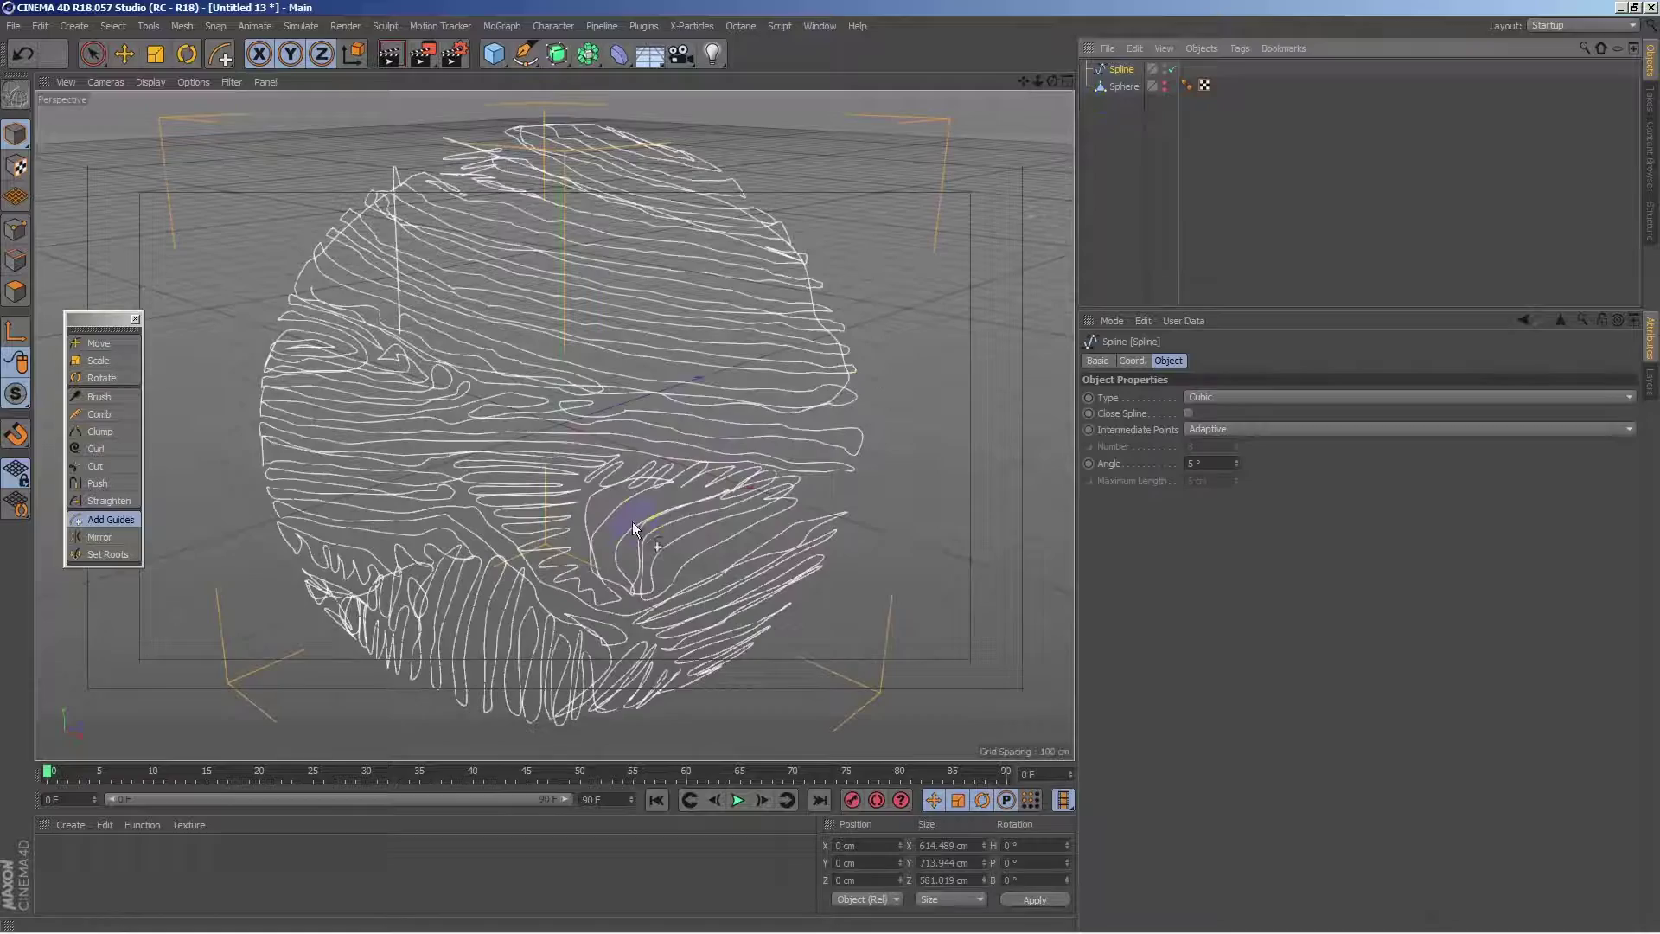
mouse_move(543, 329)
left_mouse_down("alt")
mouse_move(575, 342)
mouse_move(760, 326)
mouse_move(742, 267)
mouse_move(515, 313)
mouse_move(363, 463)
mouse_move(612, 315)
mouse_move(603, 427)
mouse_move(756, 564)
left_mouse_up("alt")
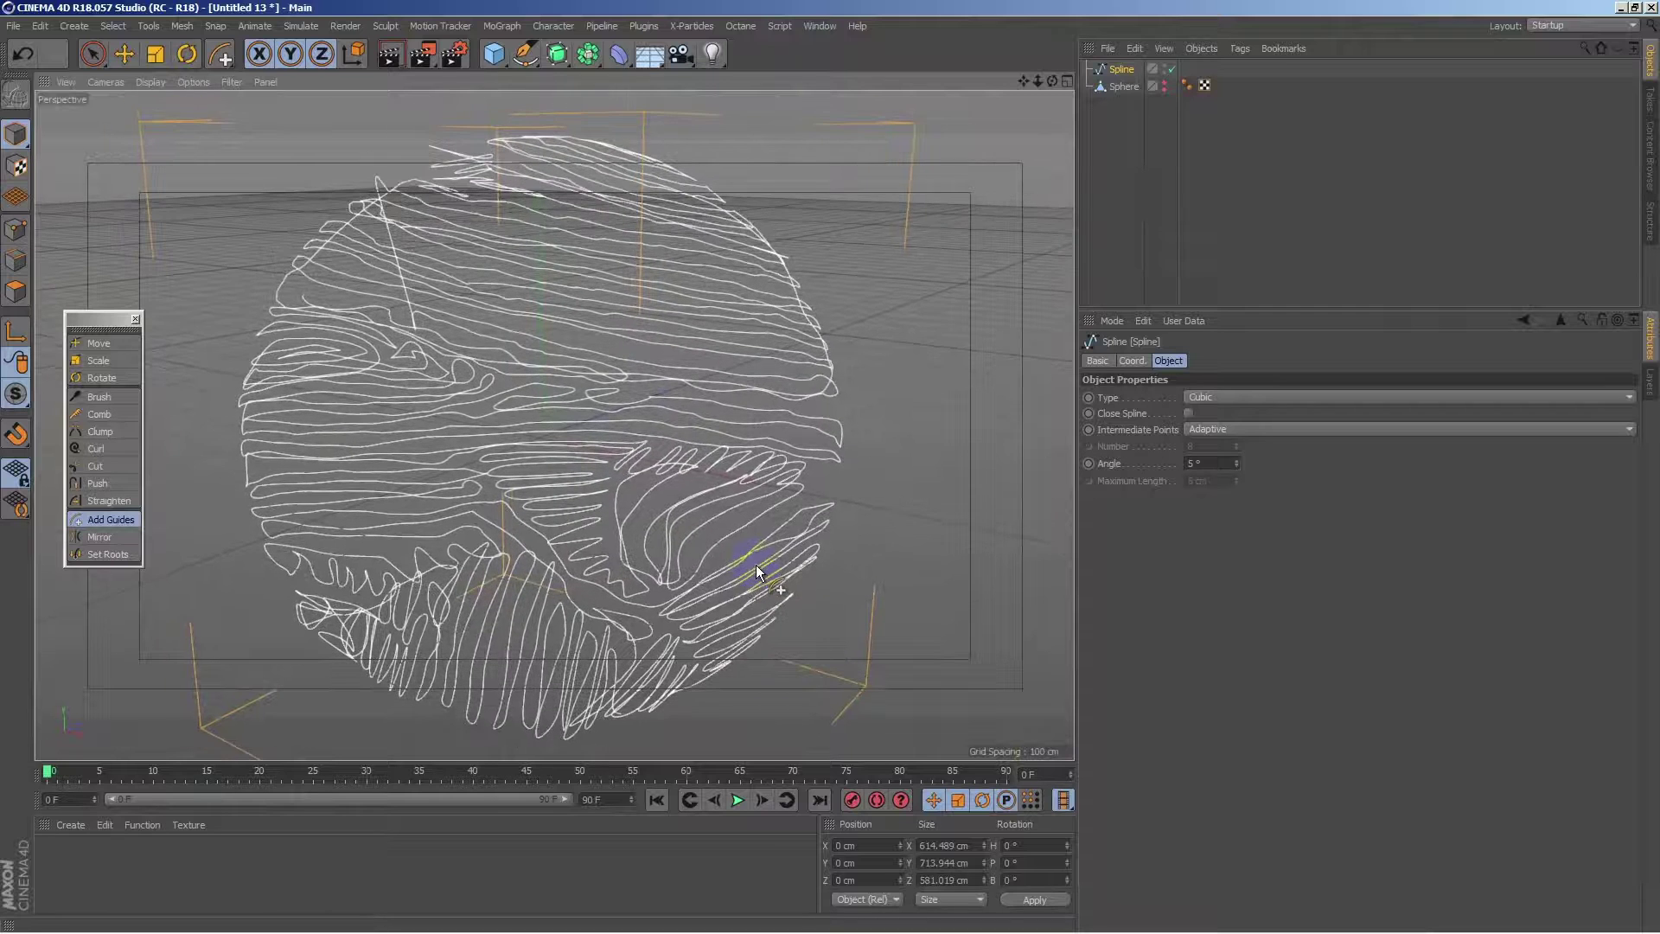
left_click(136, 320)
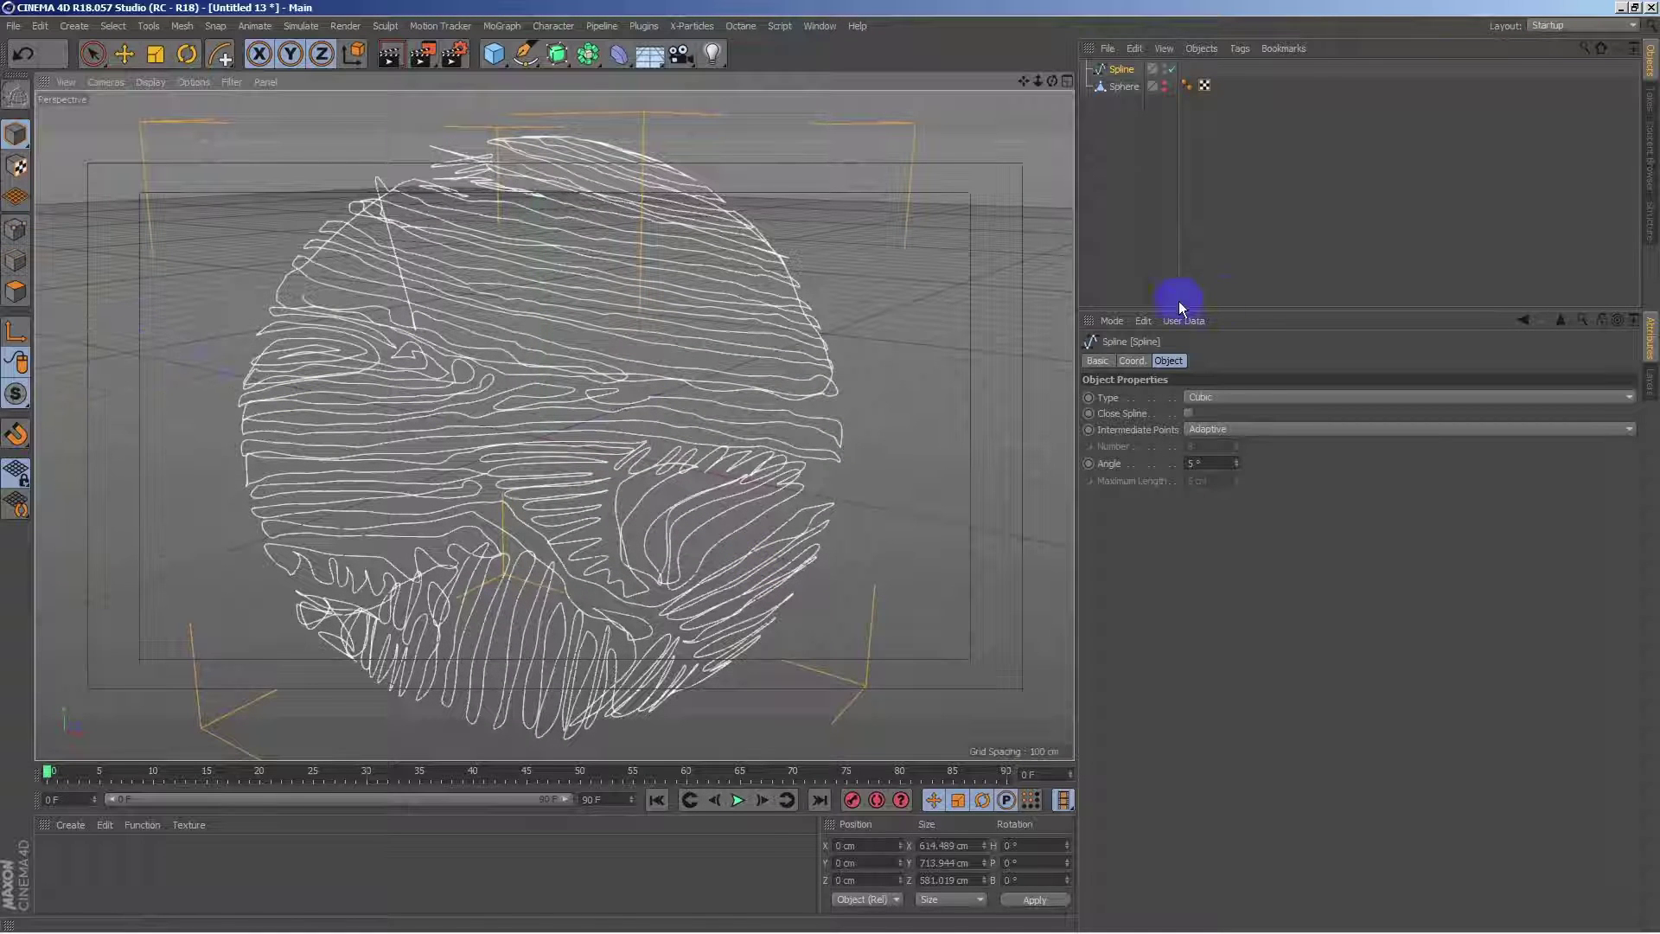
left_click(1123, 87)
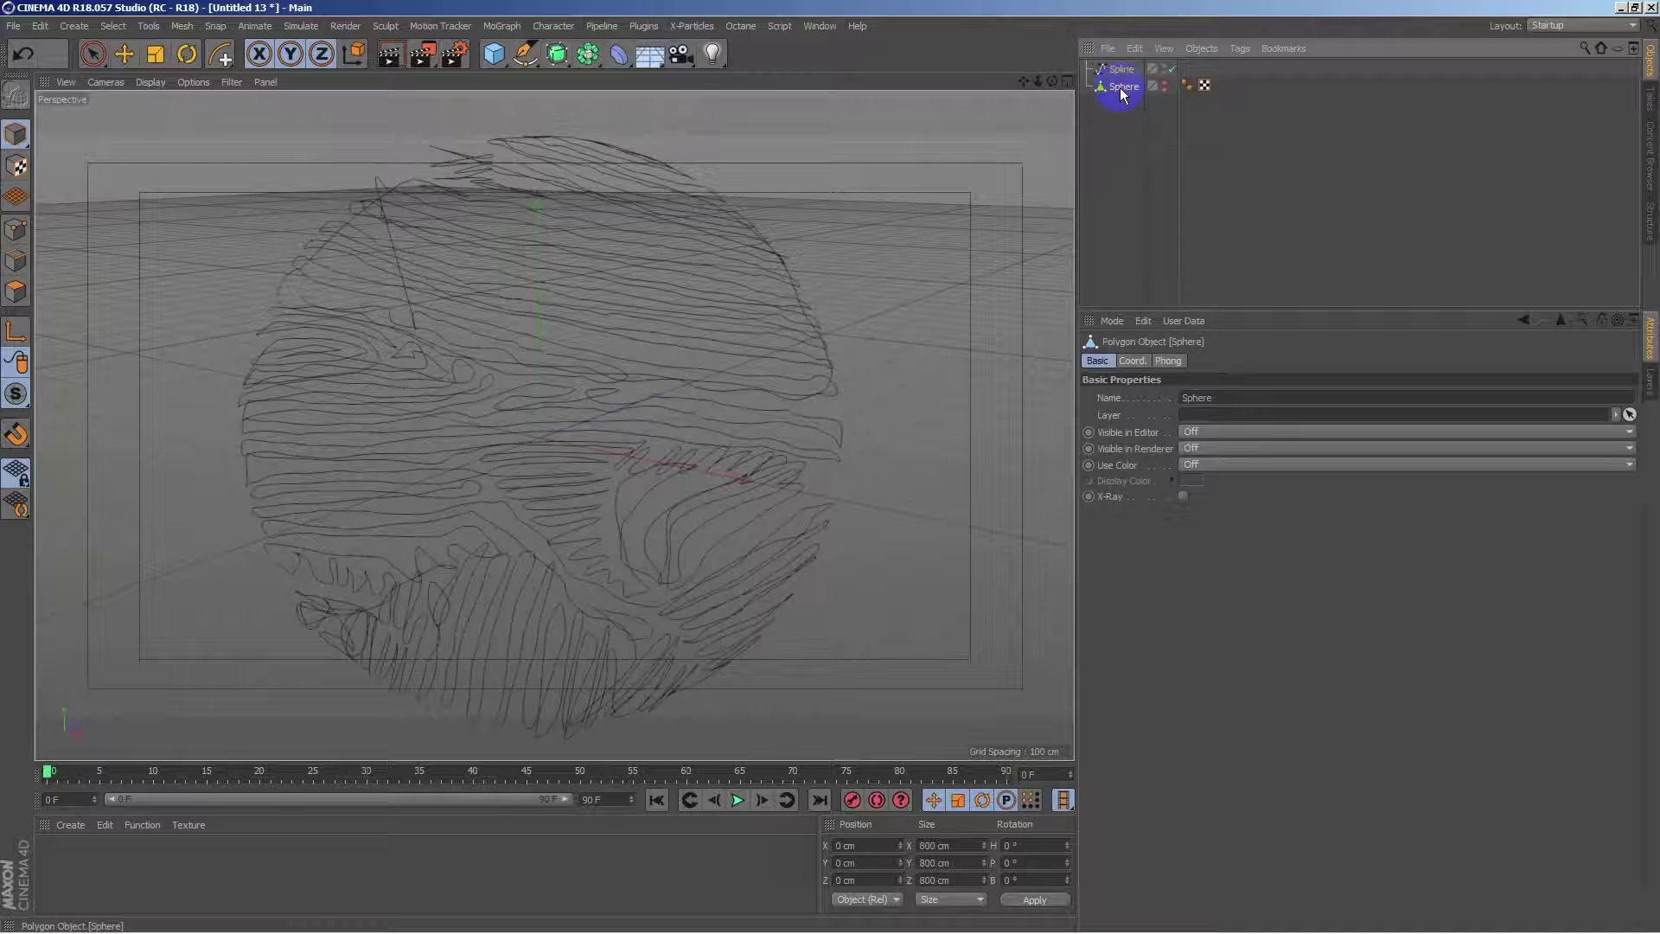
key("Delete")
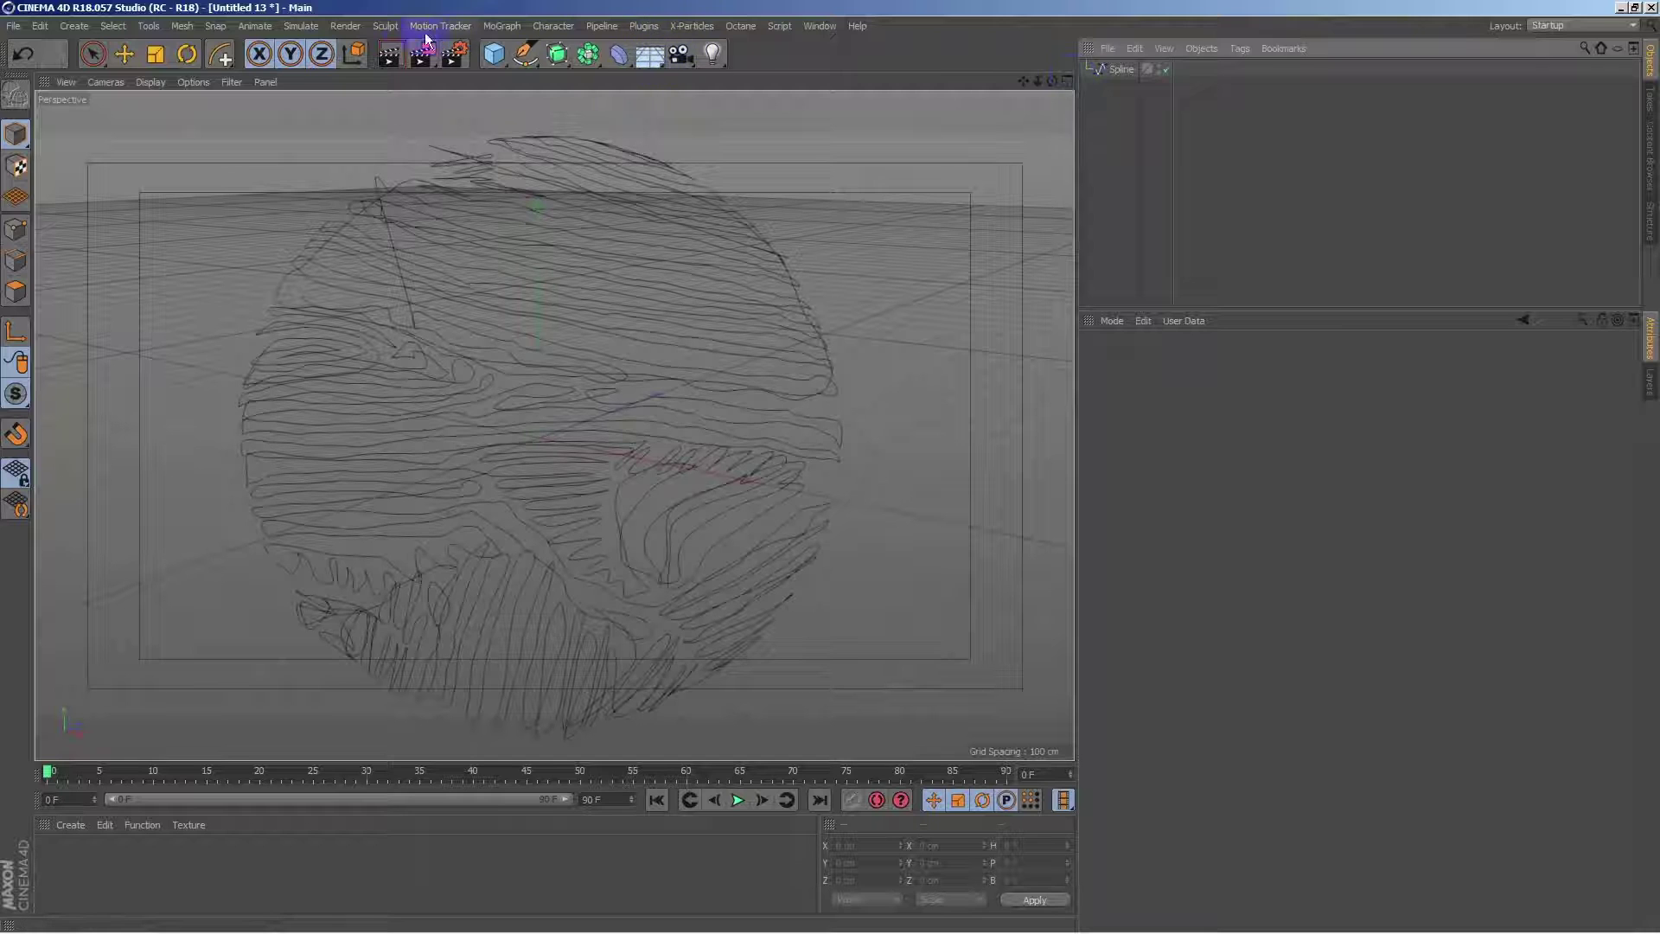
Set the renderer to Arnold Renderer with Glossy, Refraction and SSS samples at 0.
left_click(451, 59)
left_click(590, 255)
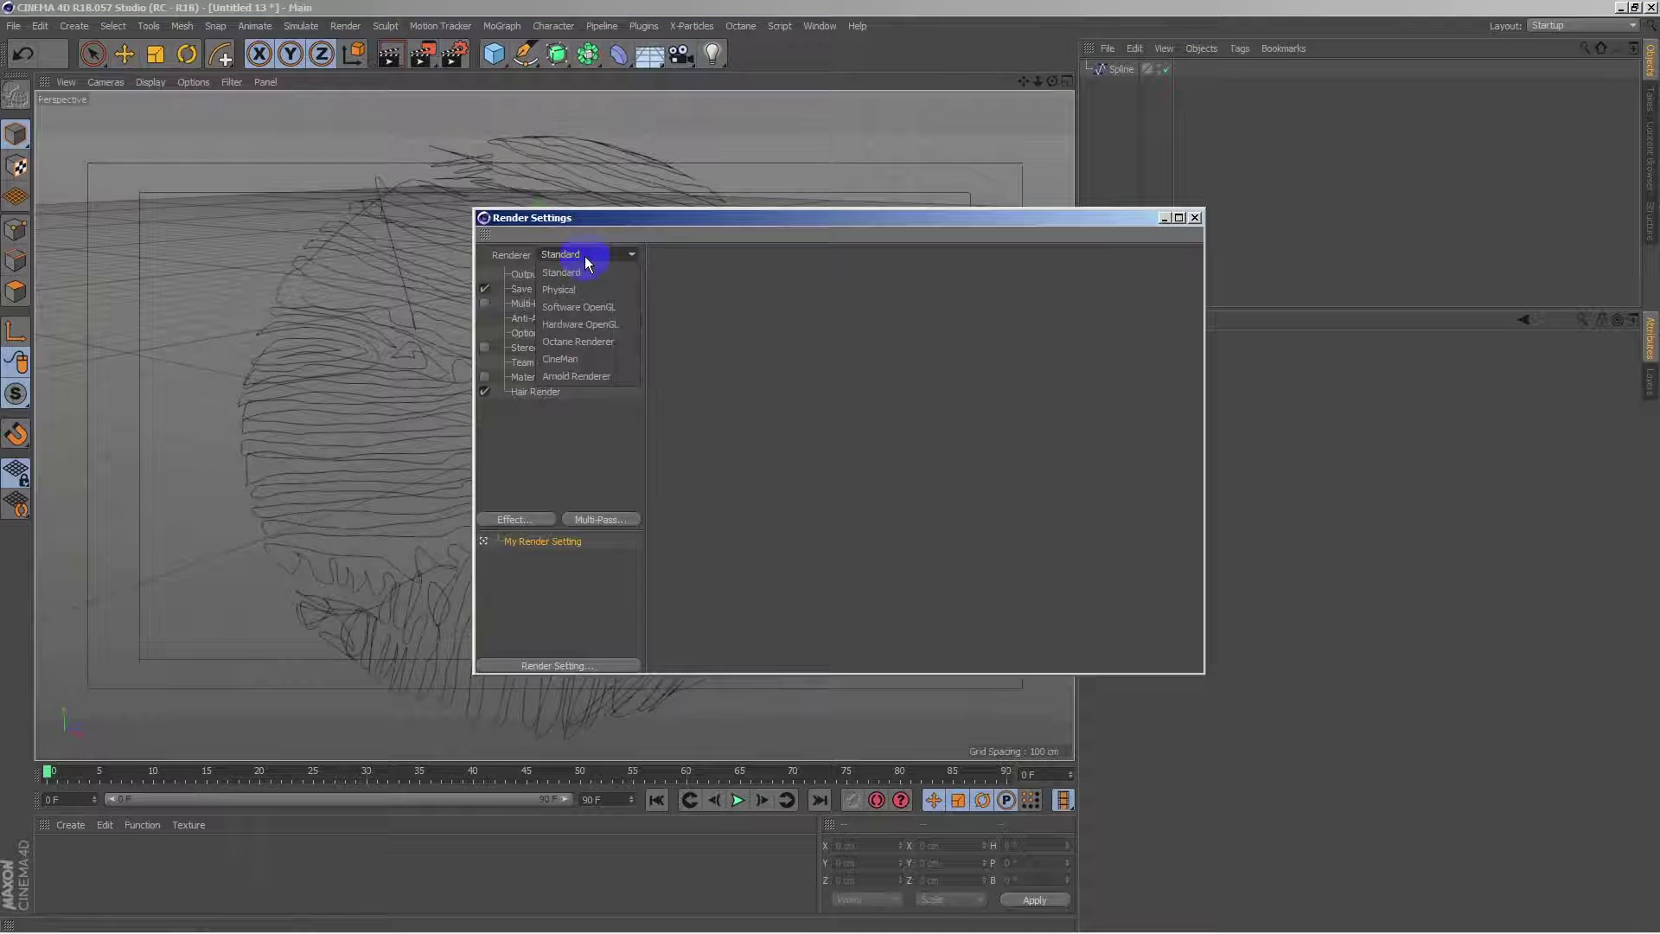
left_click(603, 377)
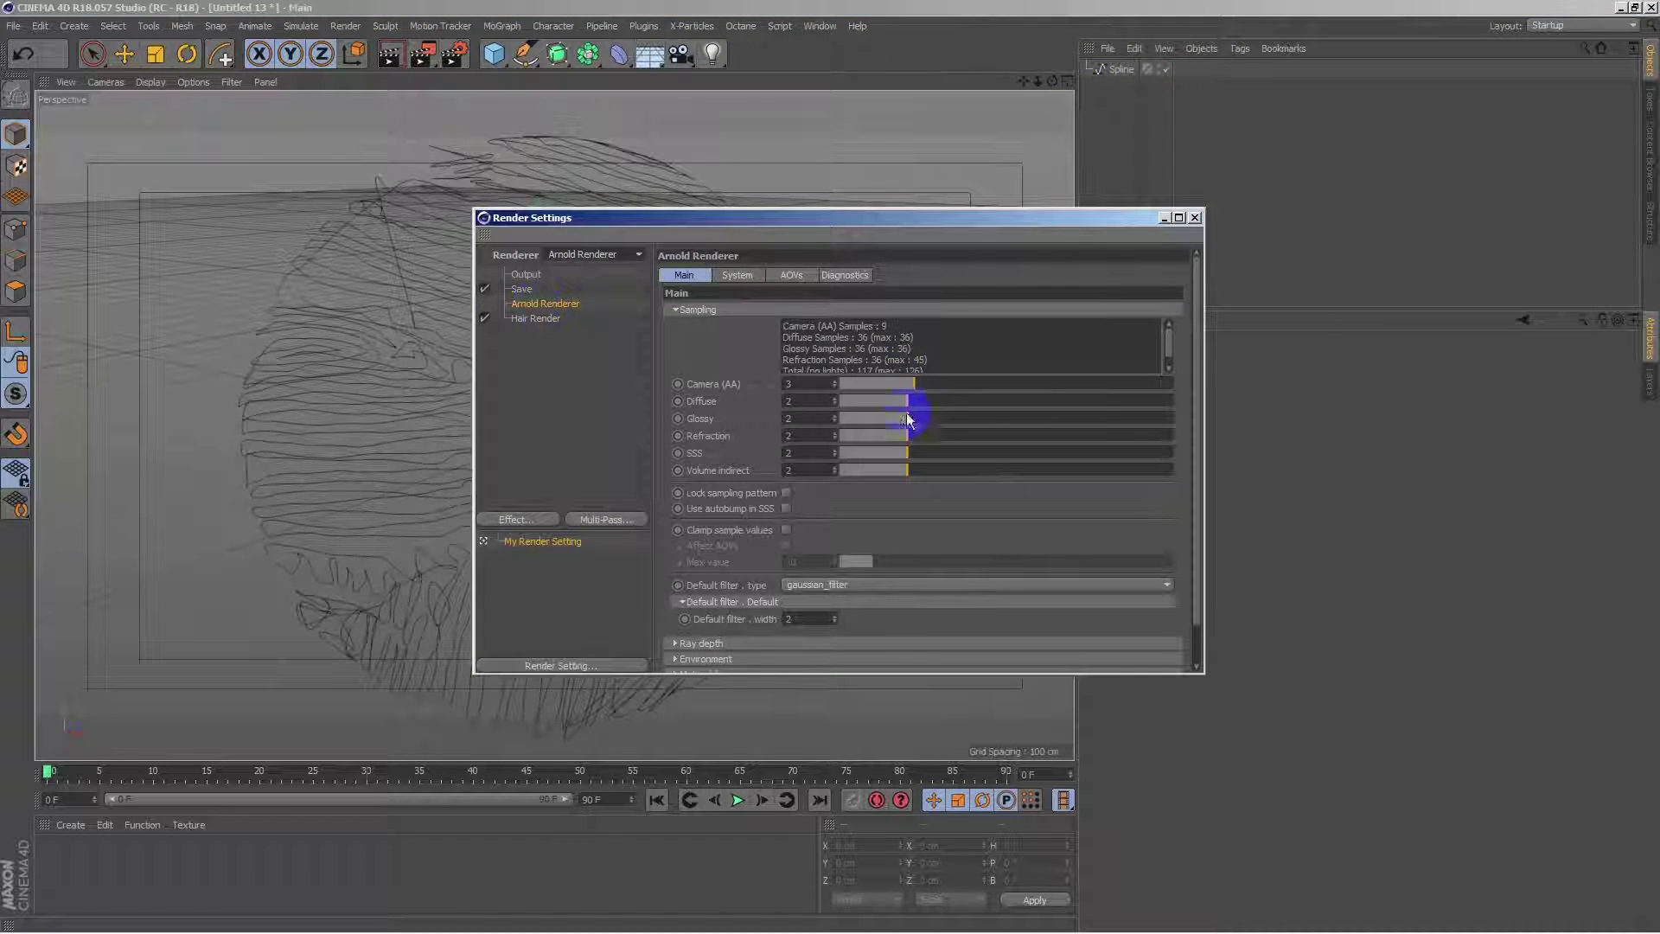
left_click_drag(907, 418, 796, 419)
left_click_drag(907, 435, 796, 431)
left_click_drag(907, 452, 807, 474)
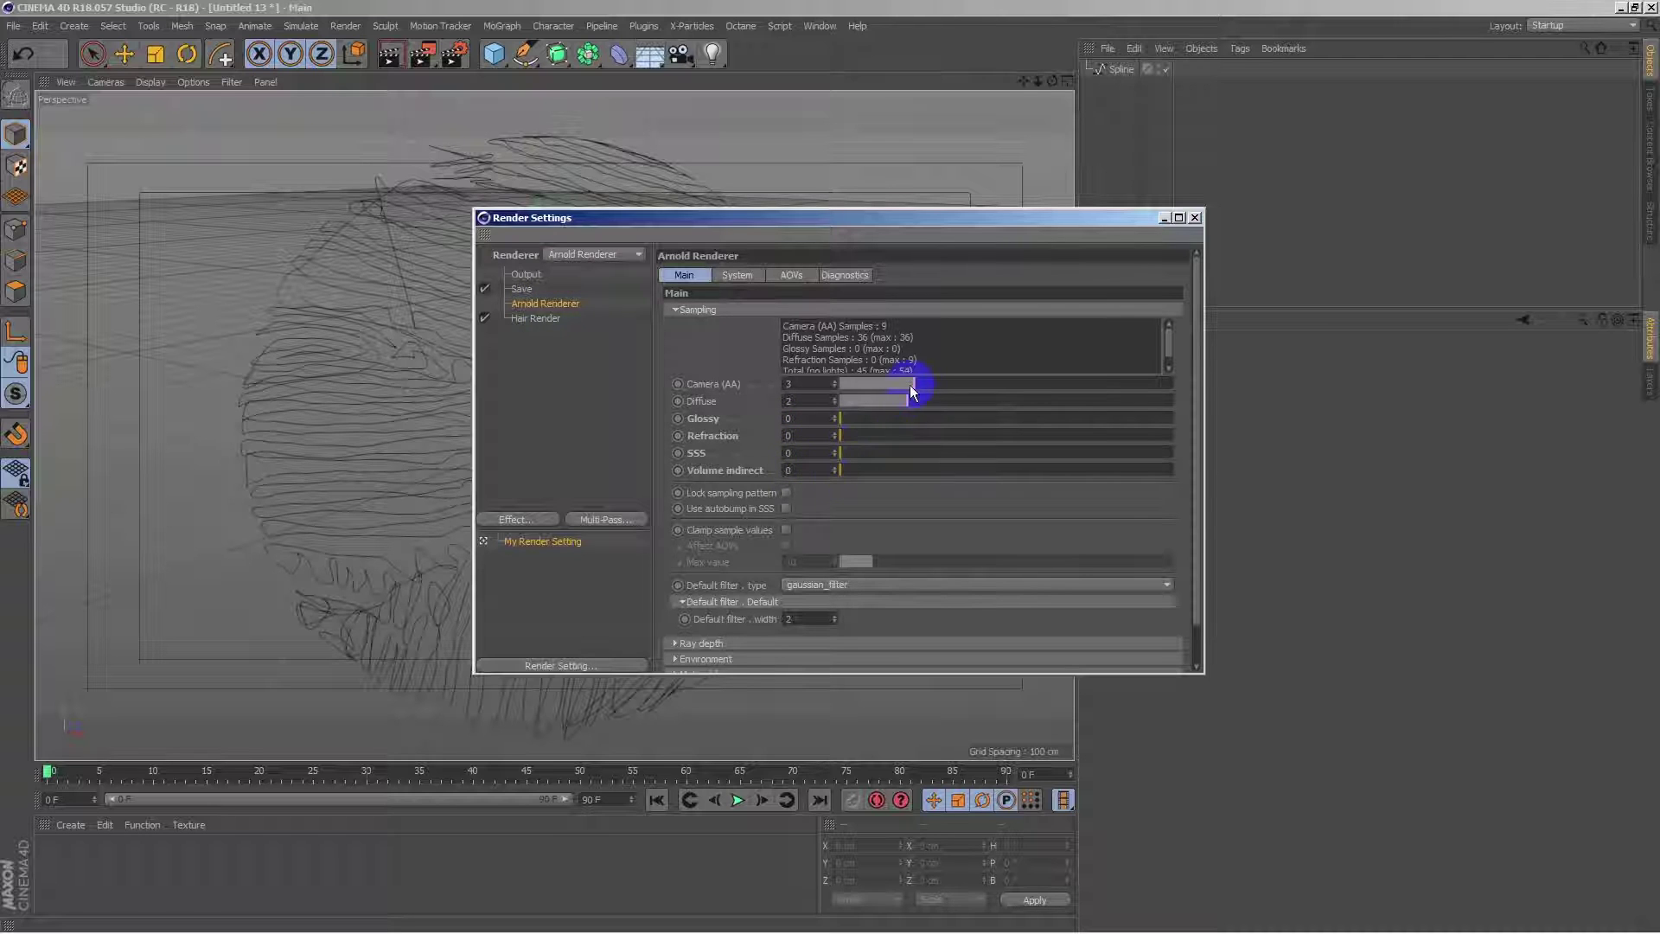
left_click_drag(932, 383, 952, 383)
left_click(1196, 217)
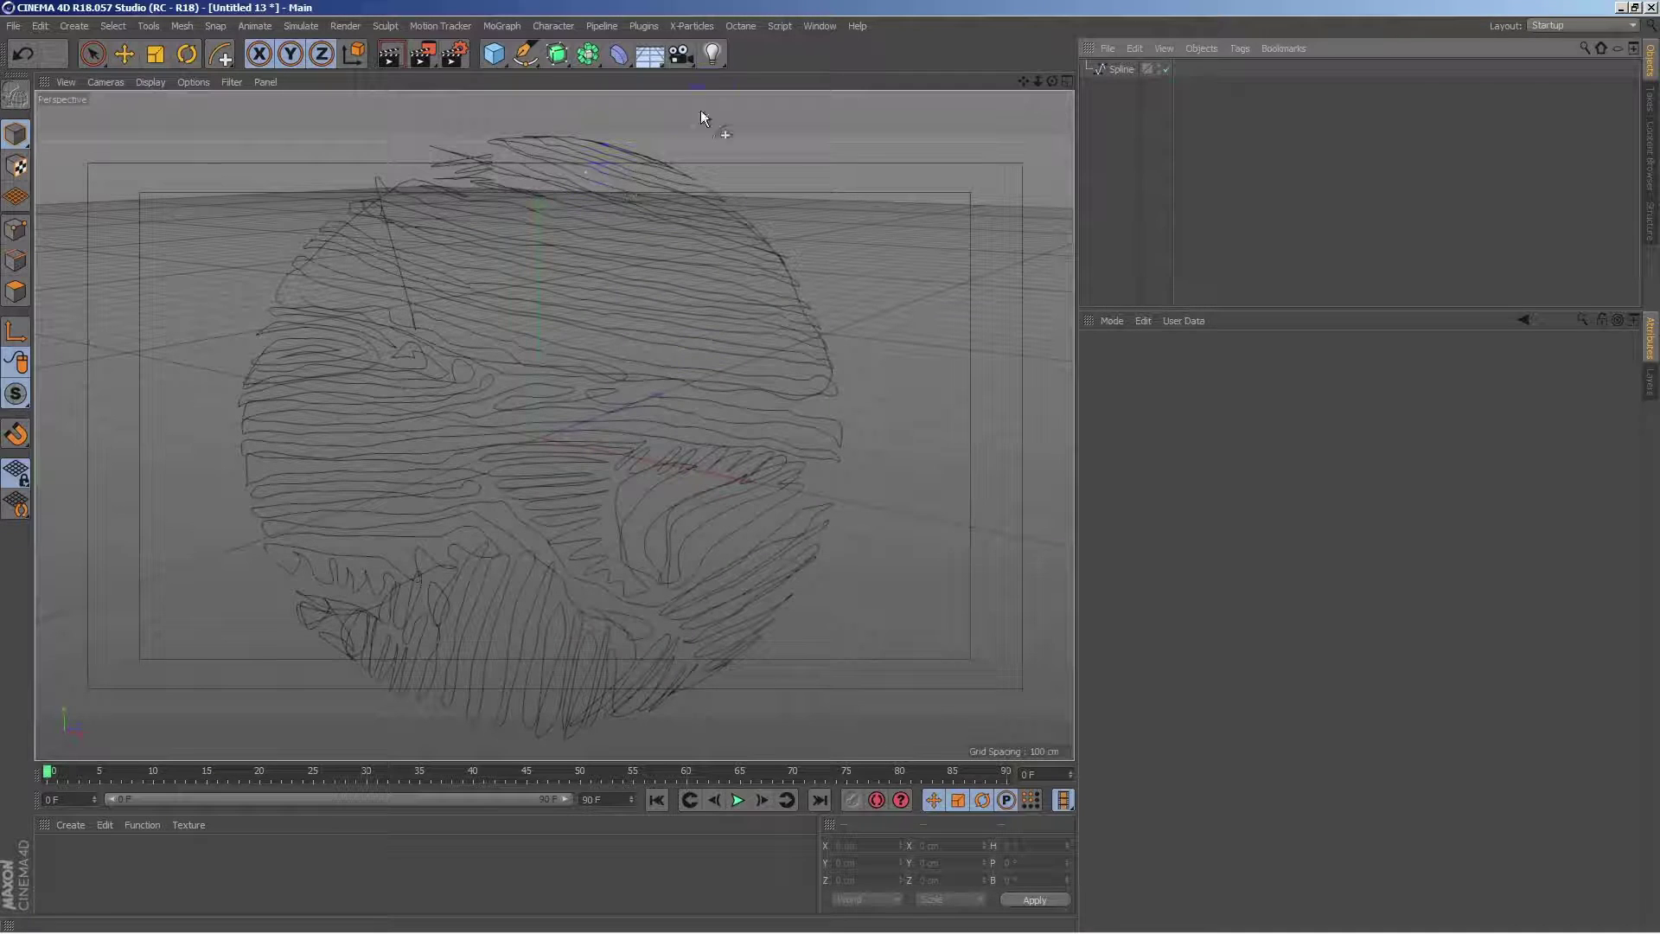
Add an Arnold Sky from the C4DtoA plugin menu.
left_click(644, 25)
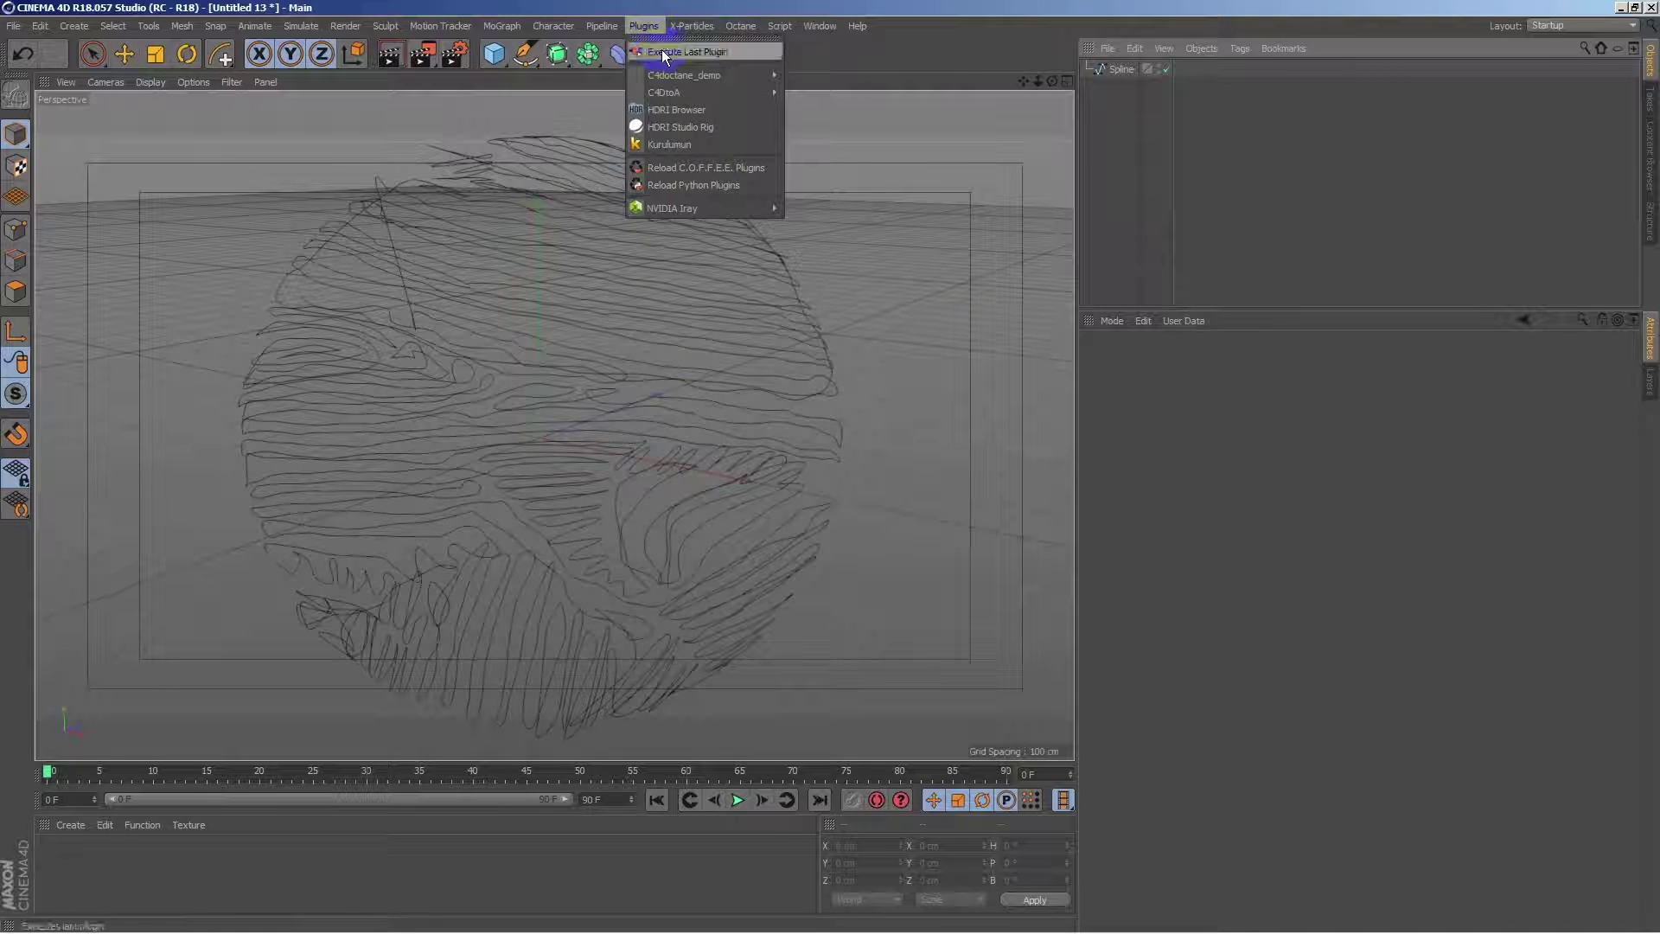
mouse_move(664, 92)
left_click(842, 113)
left_click(419, 522)
Create an Arnold standard surface material with Specular Weight 0.1 and apply it to the Spline.
left_click(64, 825)
mouse_move(87, 701)
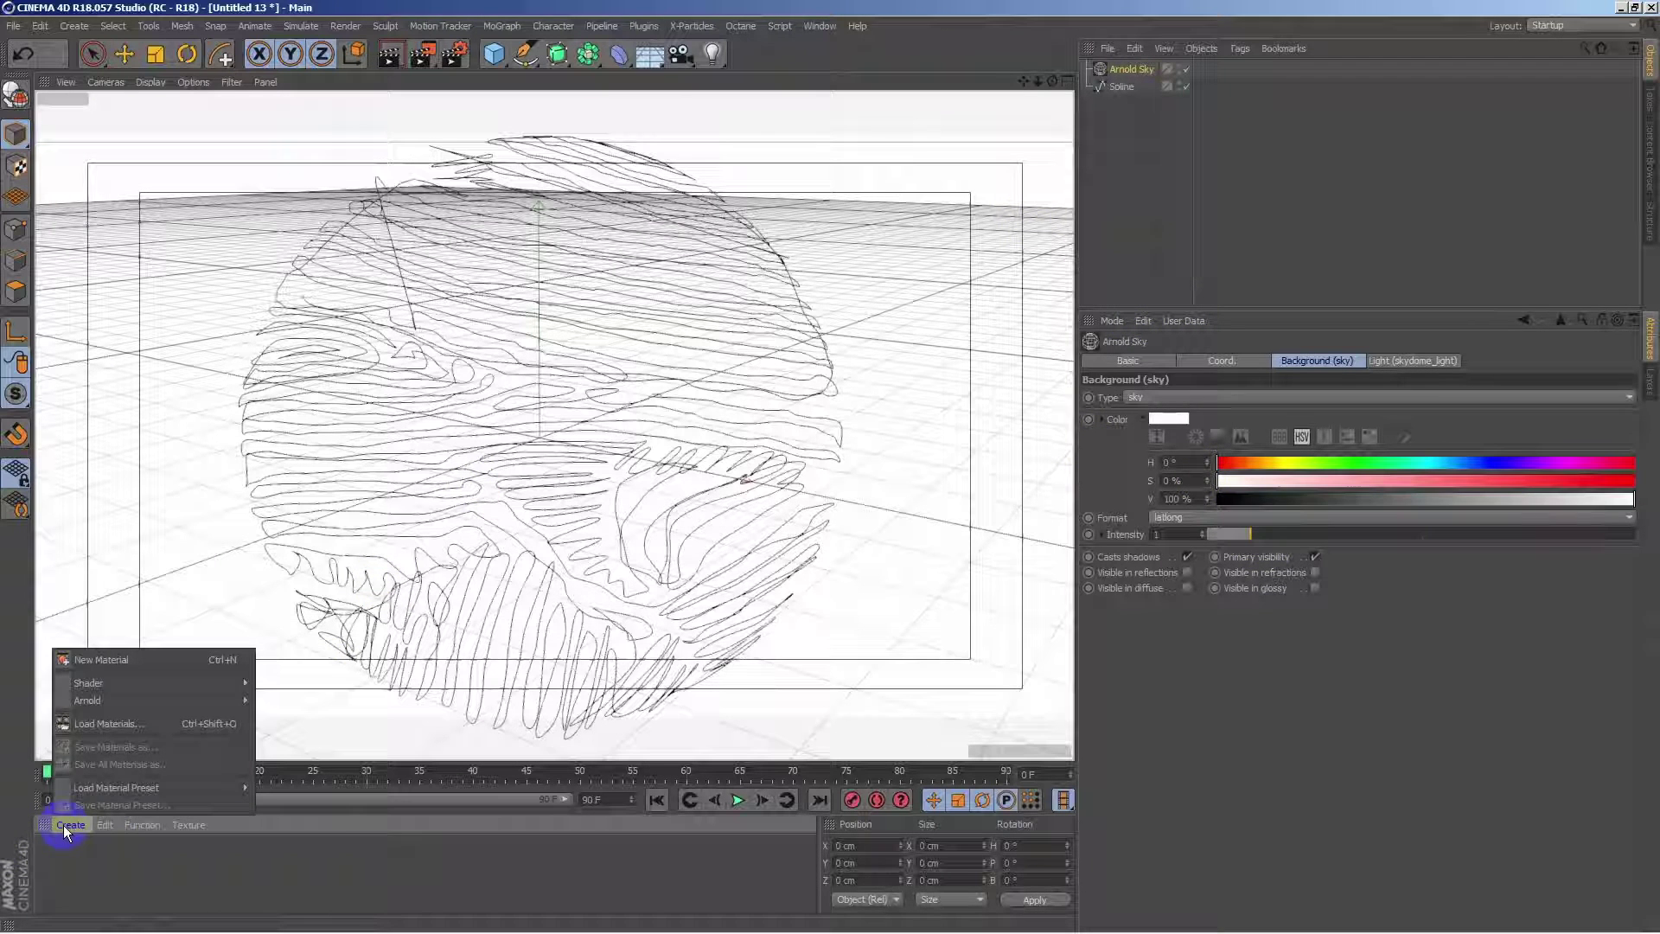
left_click(313, 710)
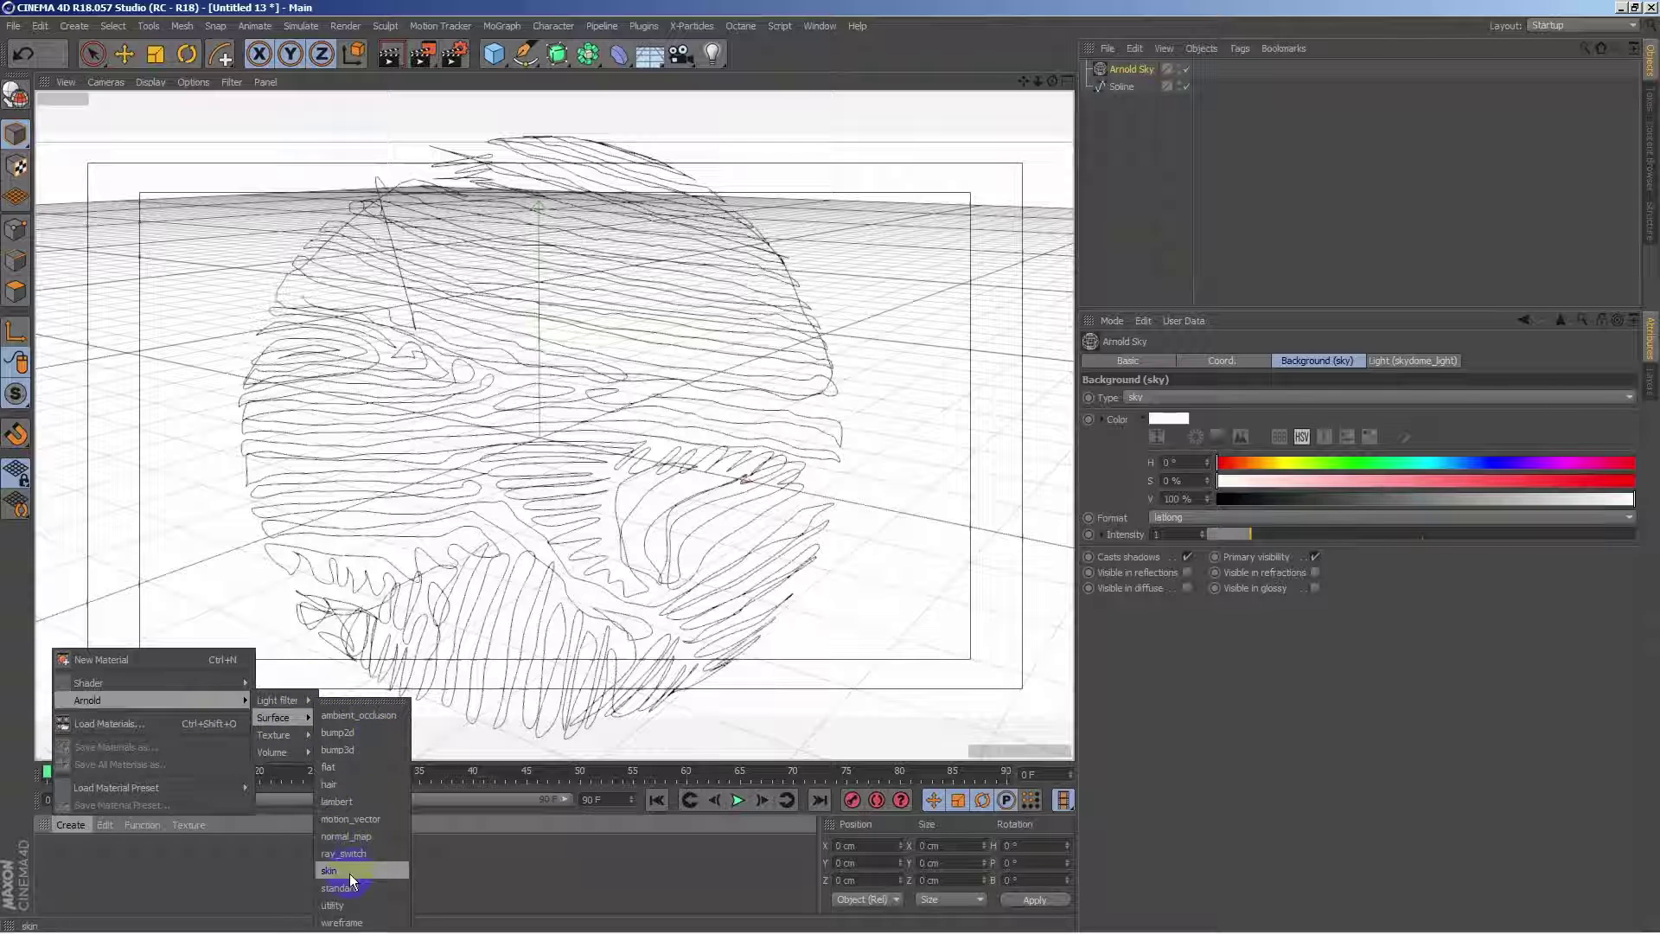
left_click(345, 885)
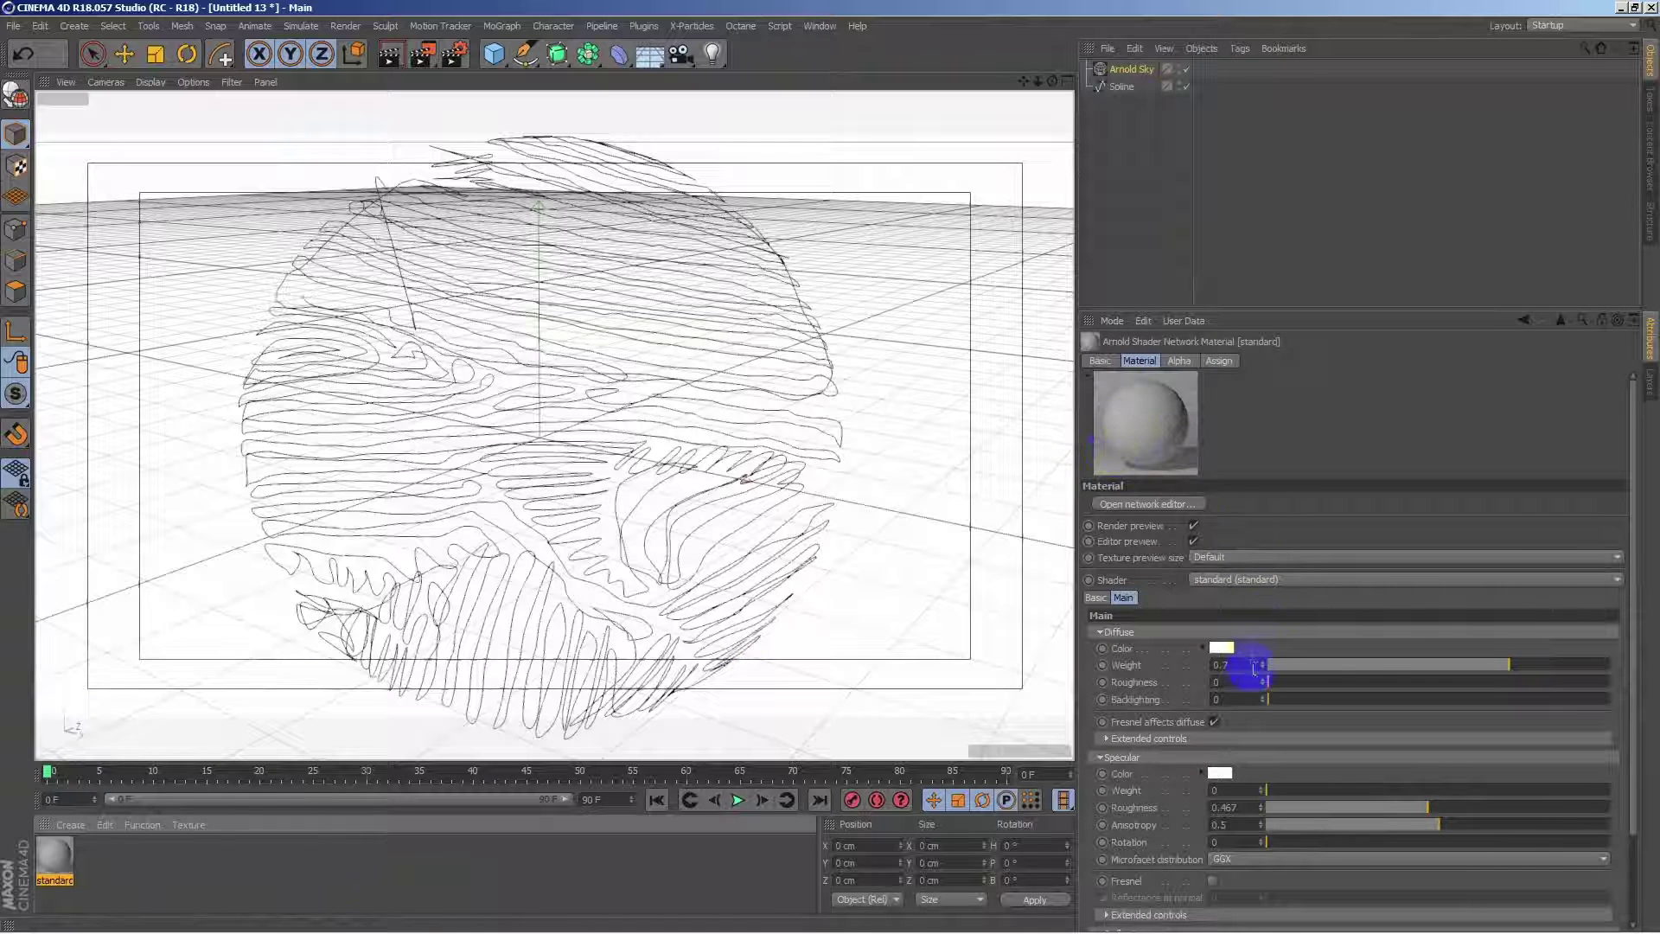
left_click_drag(1263, 788, 1303, 787)
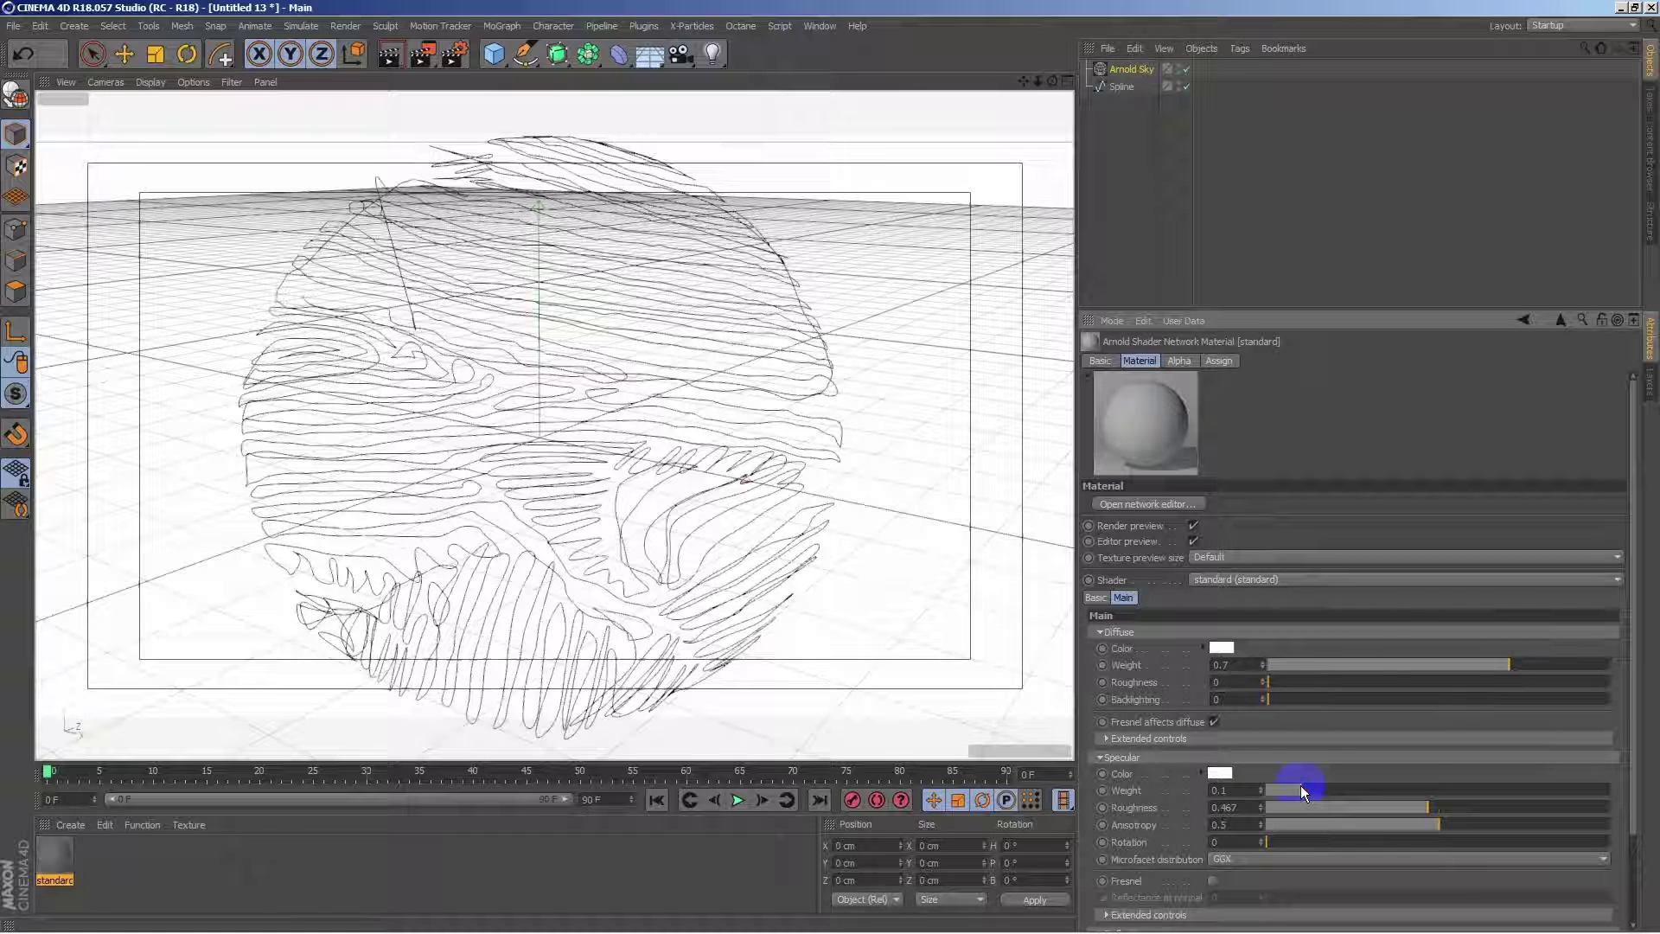
left_click_drag(61, 856, 1129, 94)
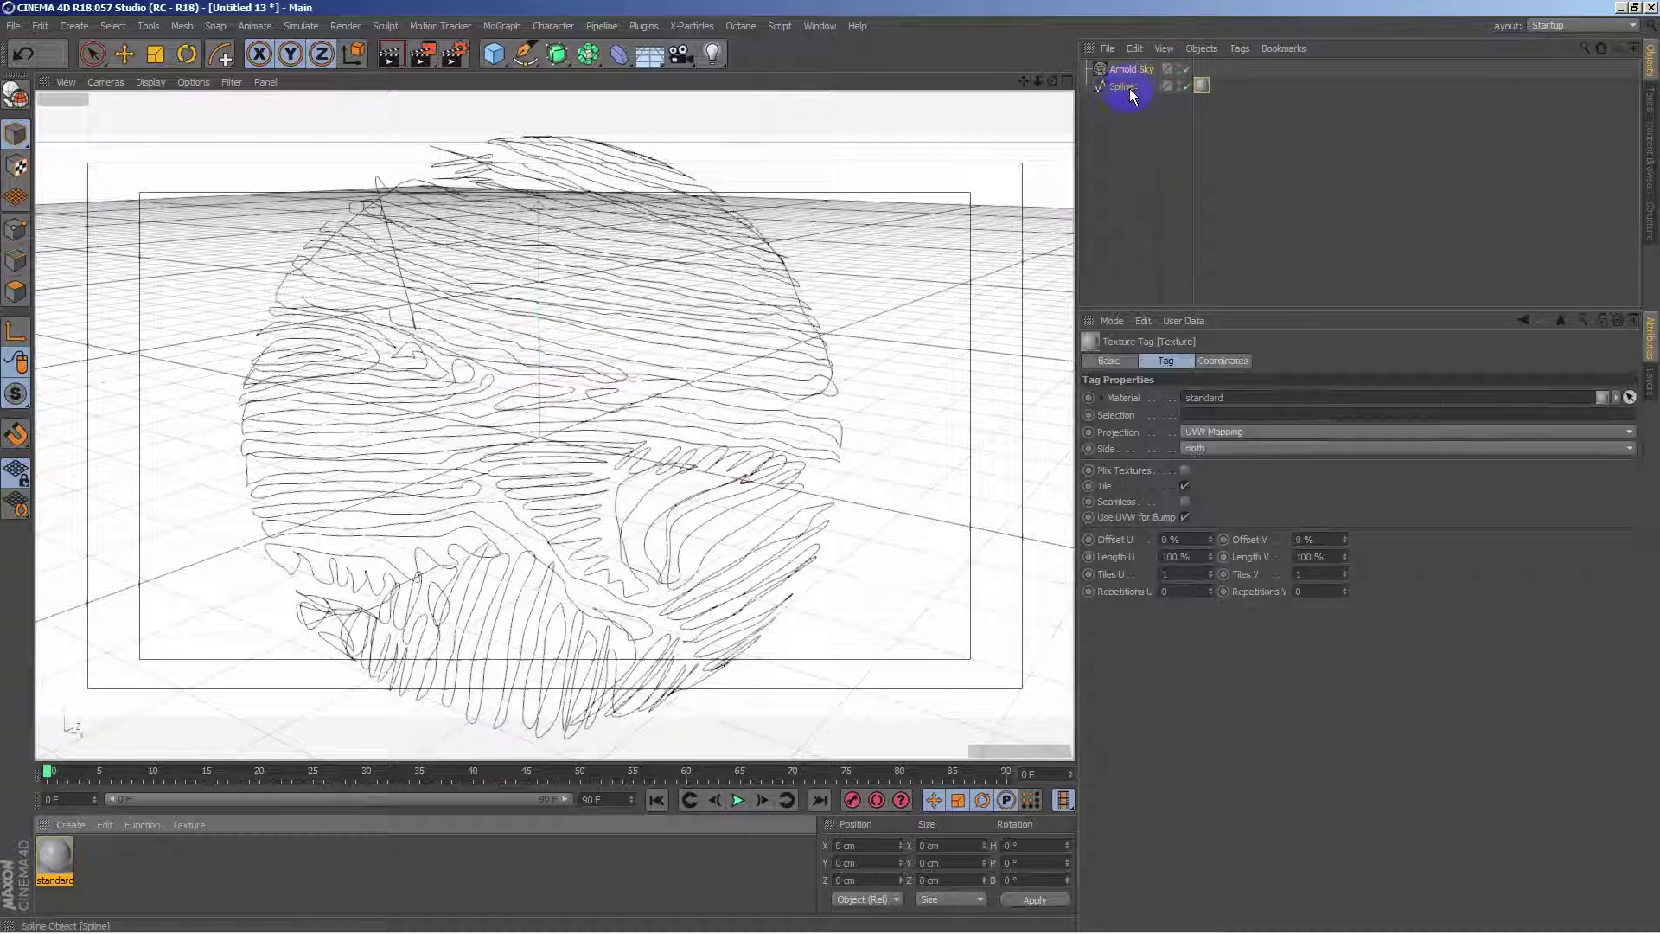
Rename the Spline to arnold_render_Spline and add an Arnold Parameters tag.
double_click(1124, 90)
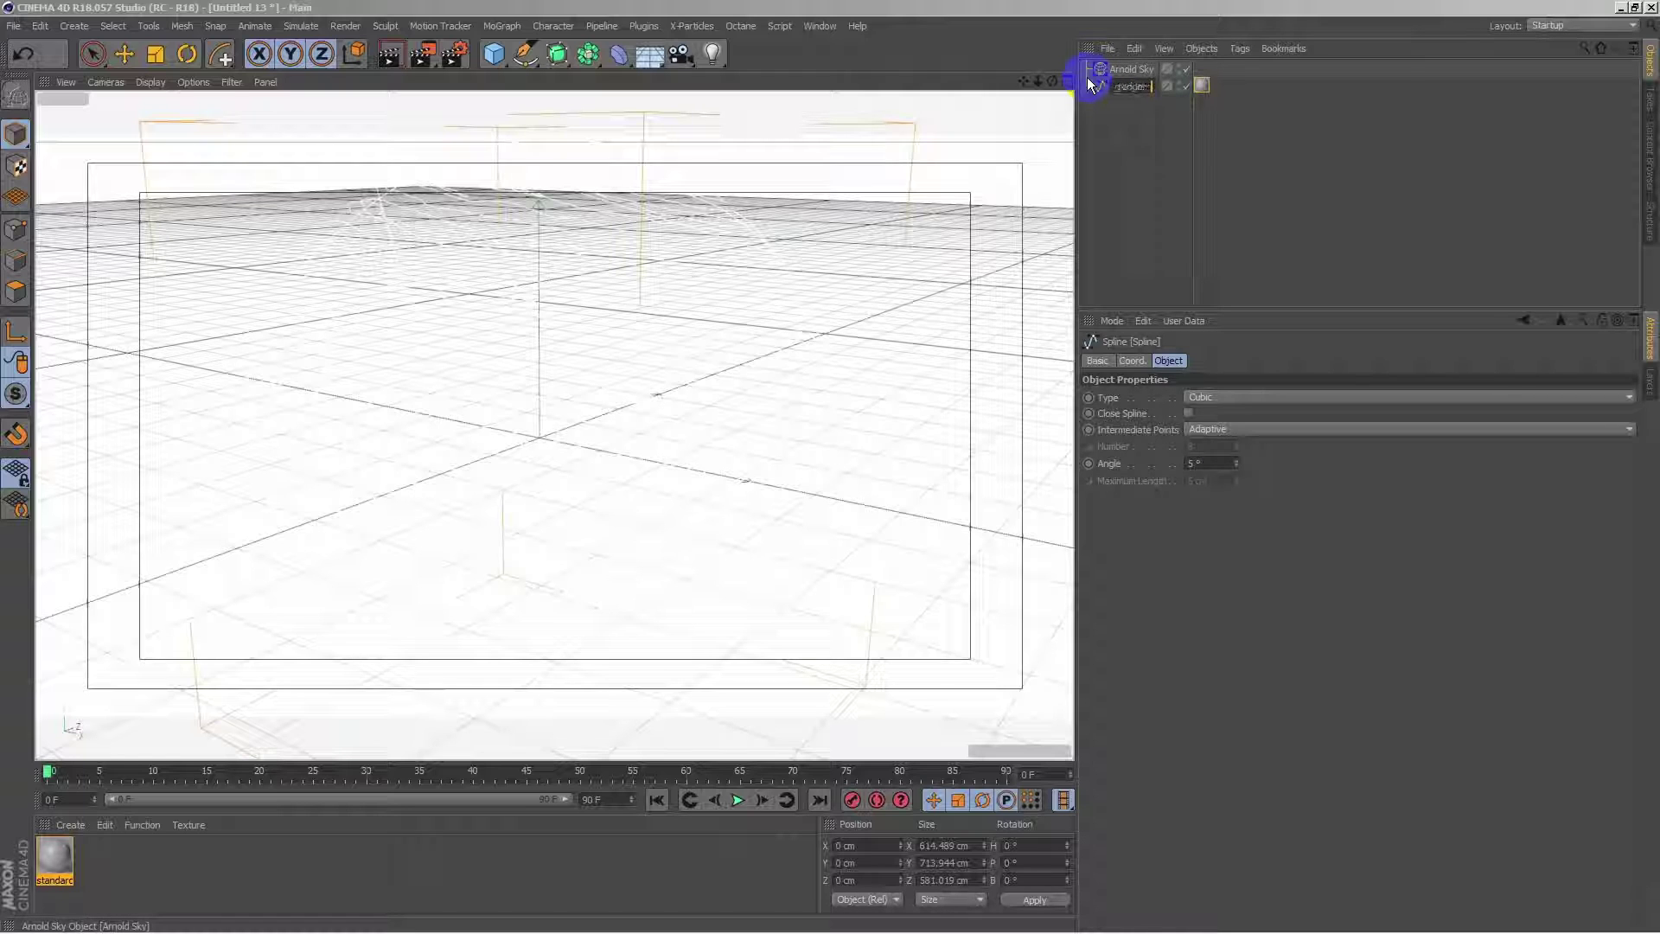
type("_Spline")
key("Return")
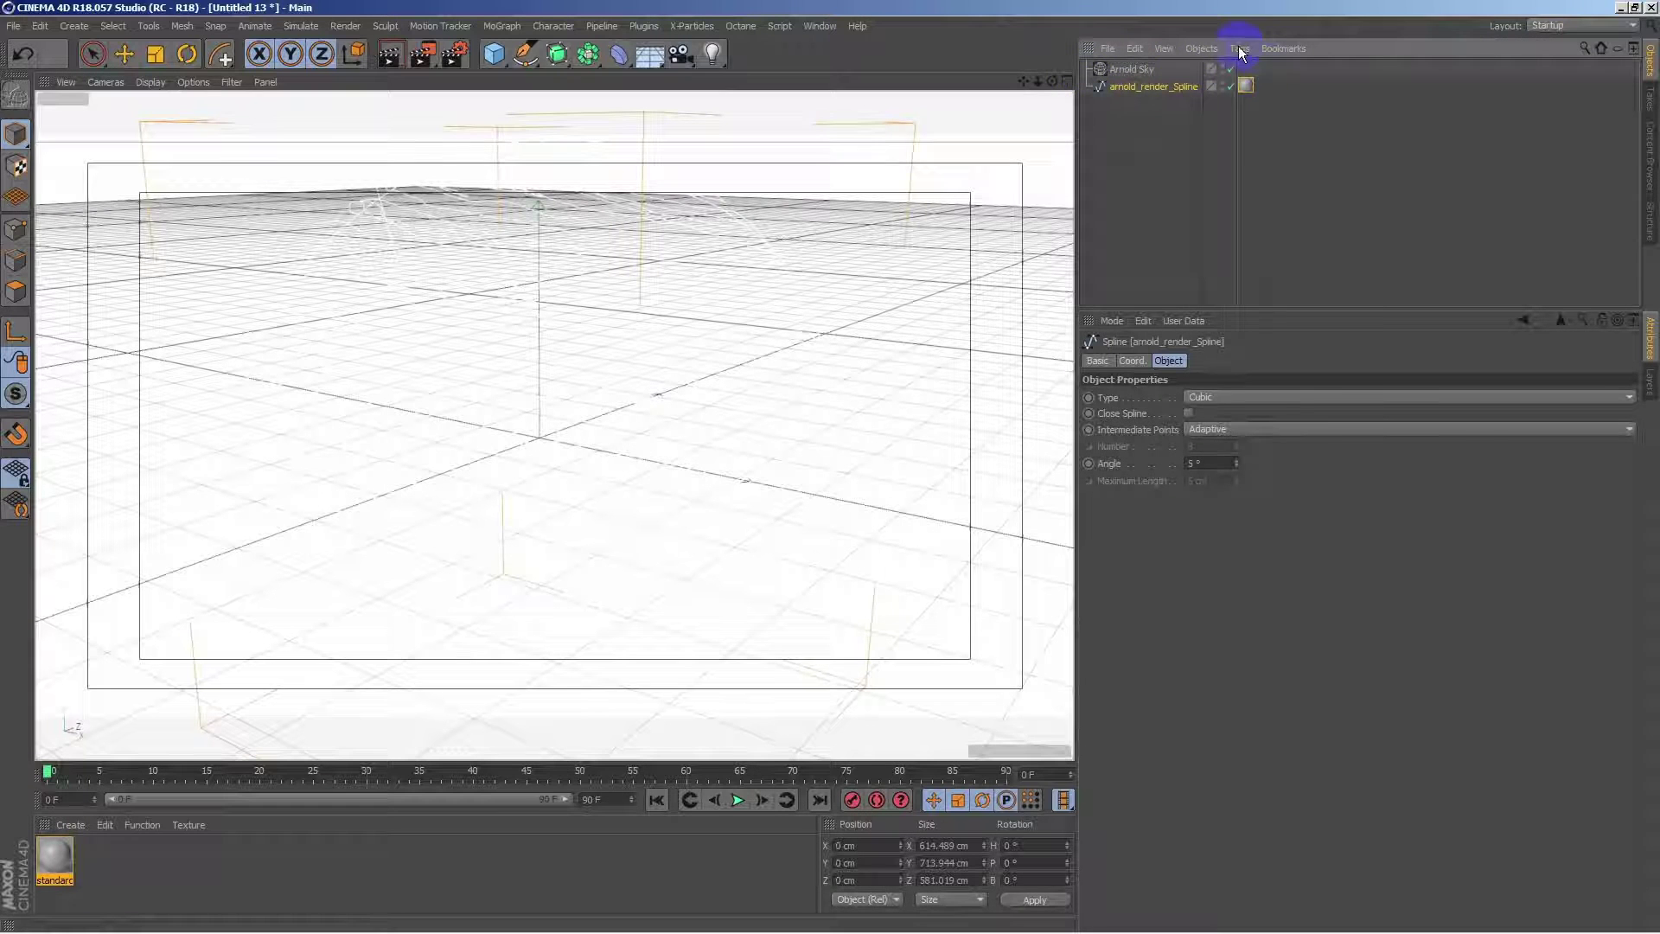
left_click(1240, 49)
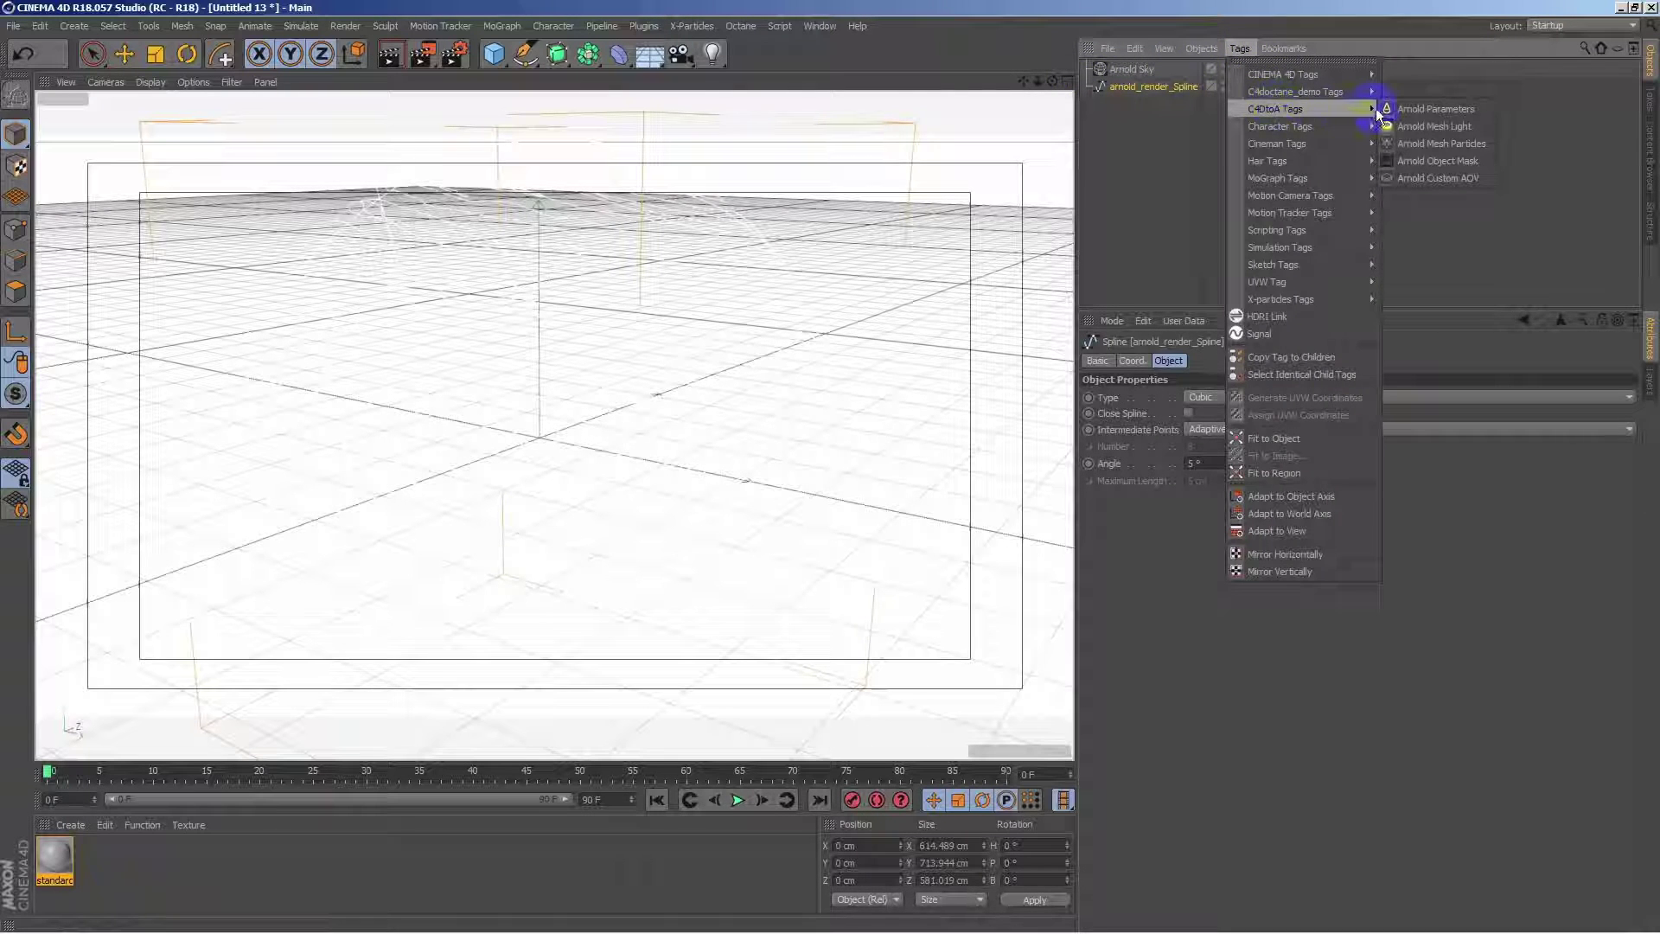
left_click(1431, 109)
Set the Arnold tag's Curve width to 2 cm and Sample rate to 5.
double_click(1186, 413)
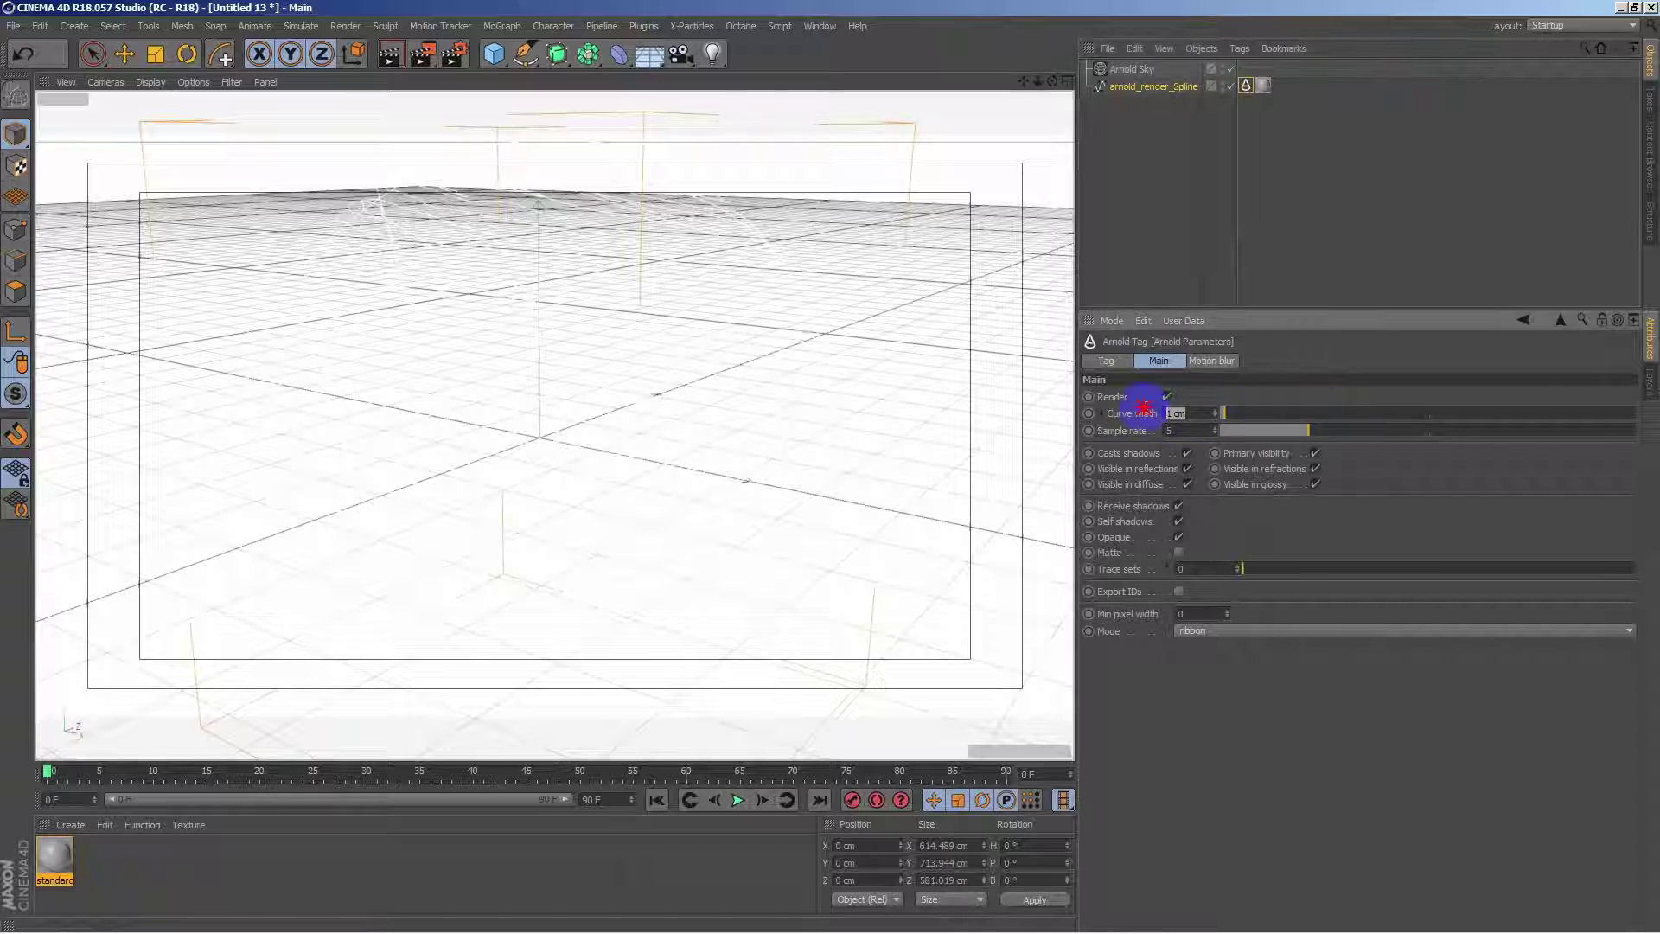
type("4")
double_click(1173, 414)
left_click(1178, 412)
left_click(1176, 430)
left_click(1232, 452)
type("000")
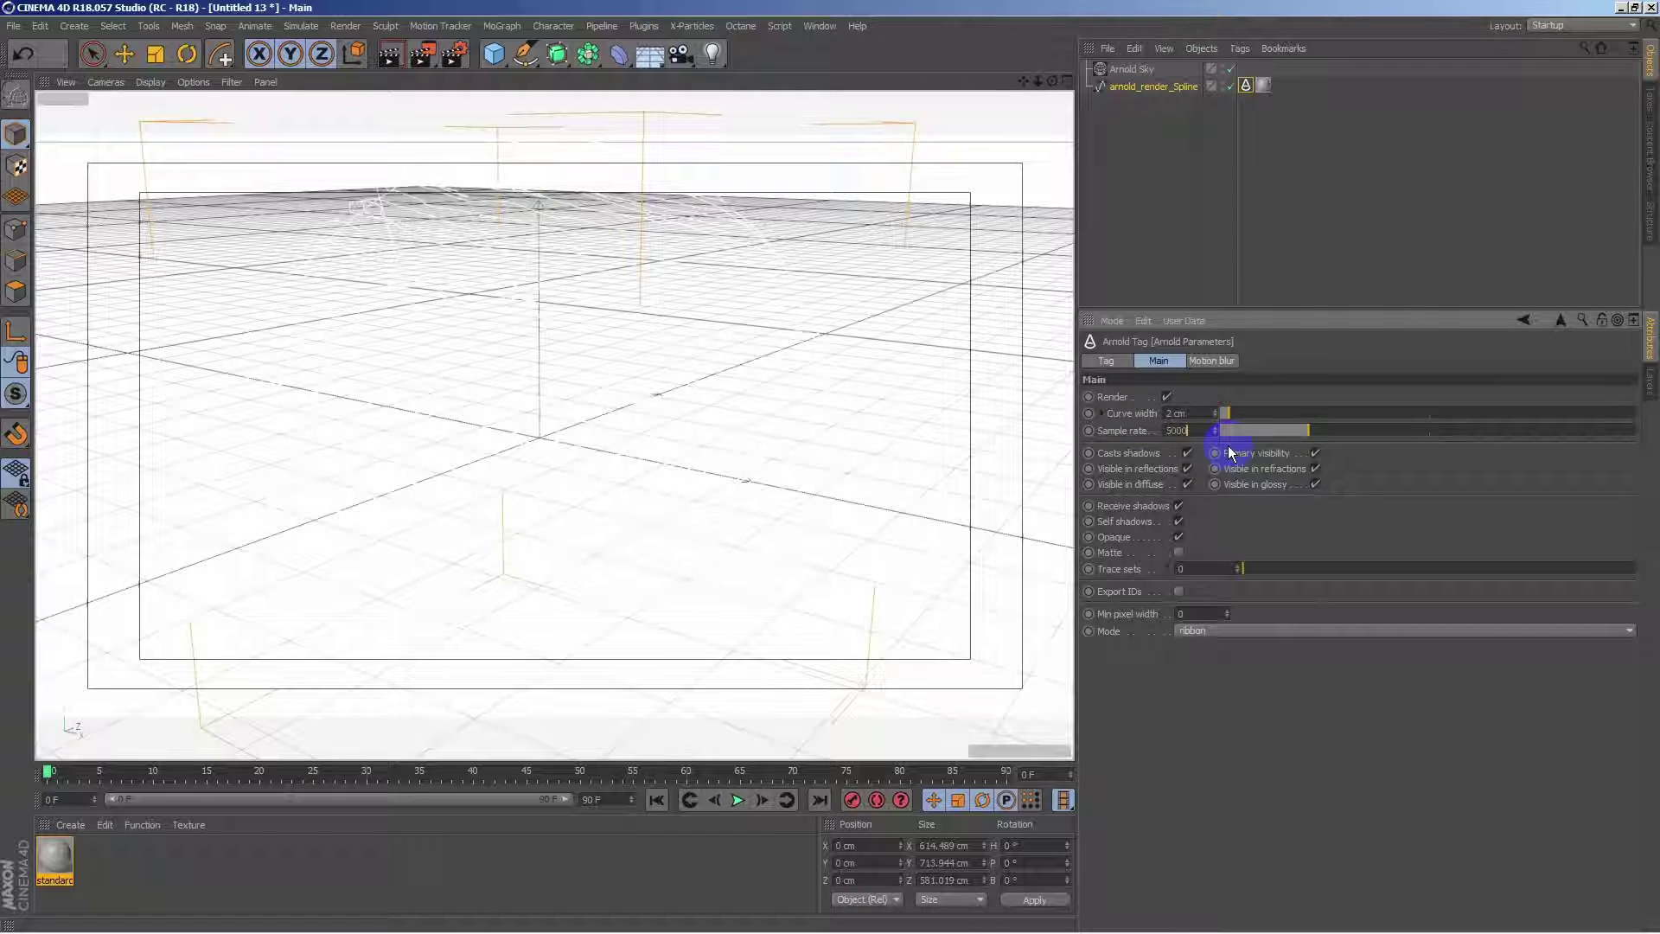
double_click(1184, 430)
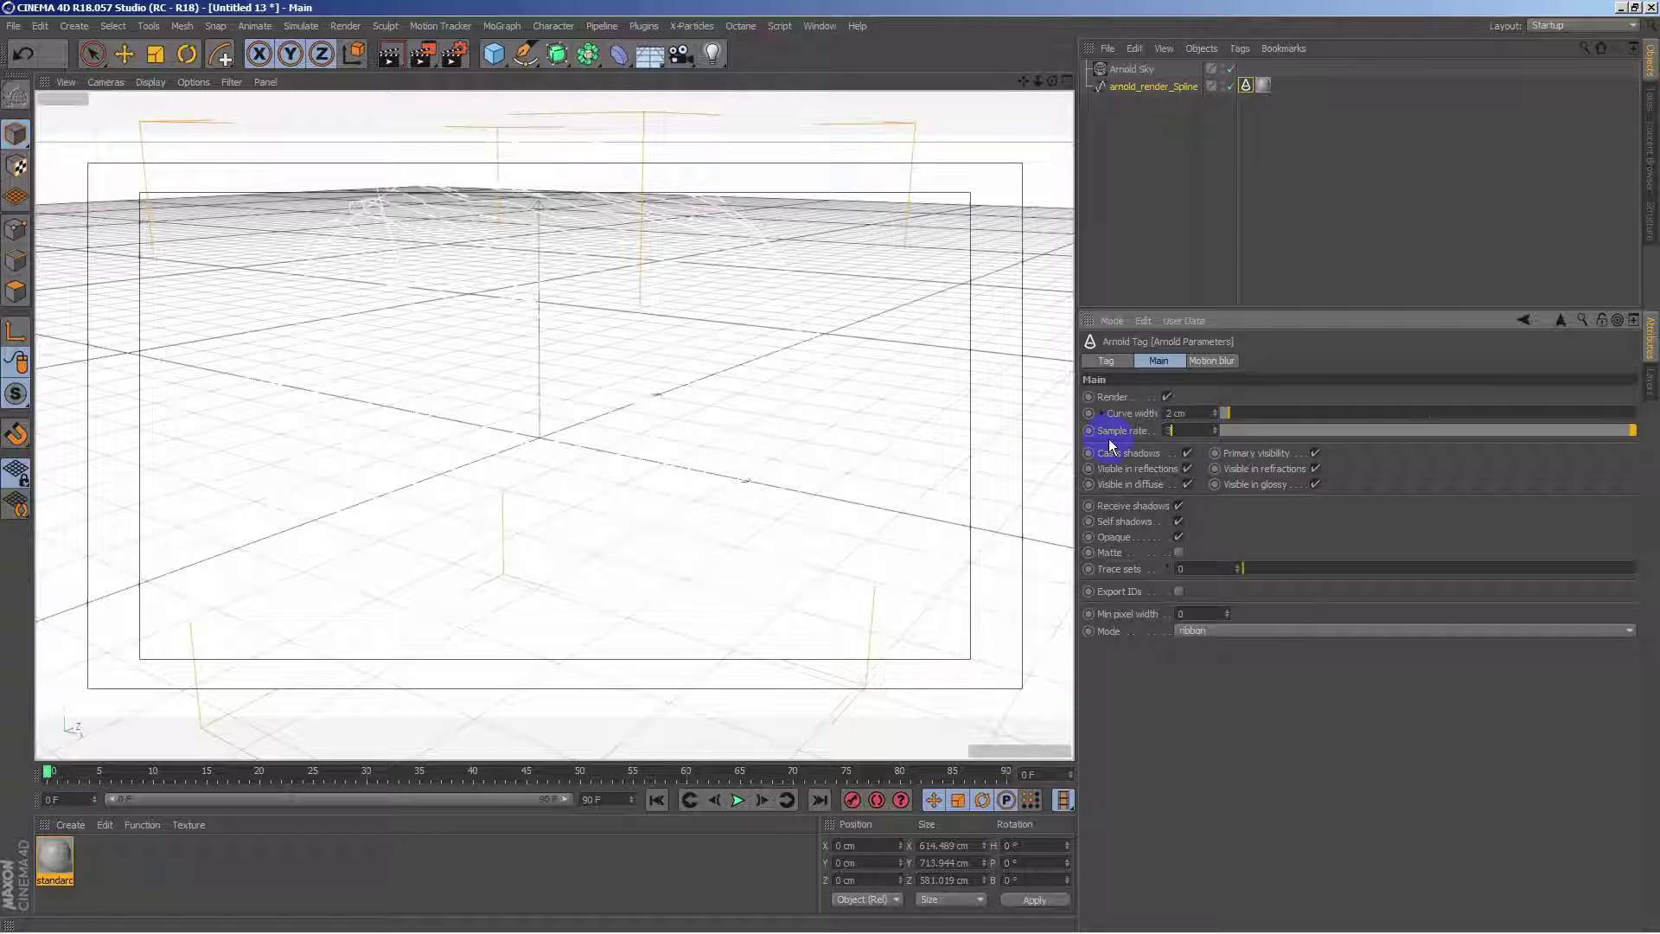
key("Return")
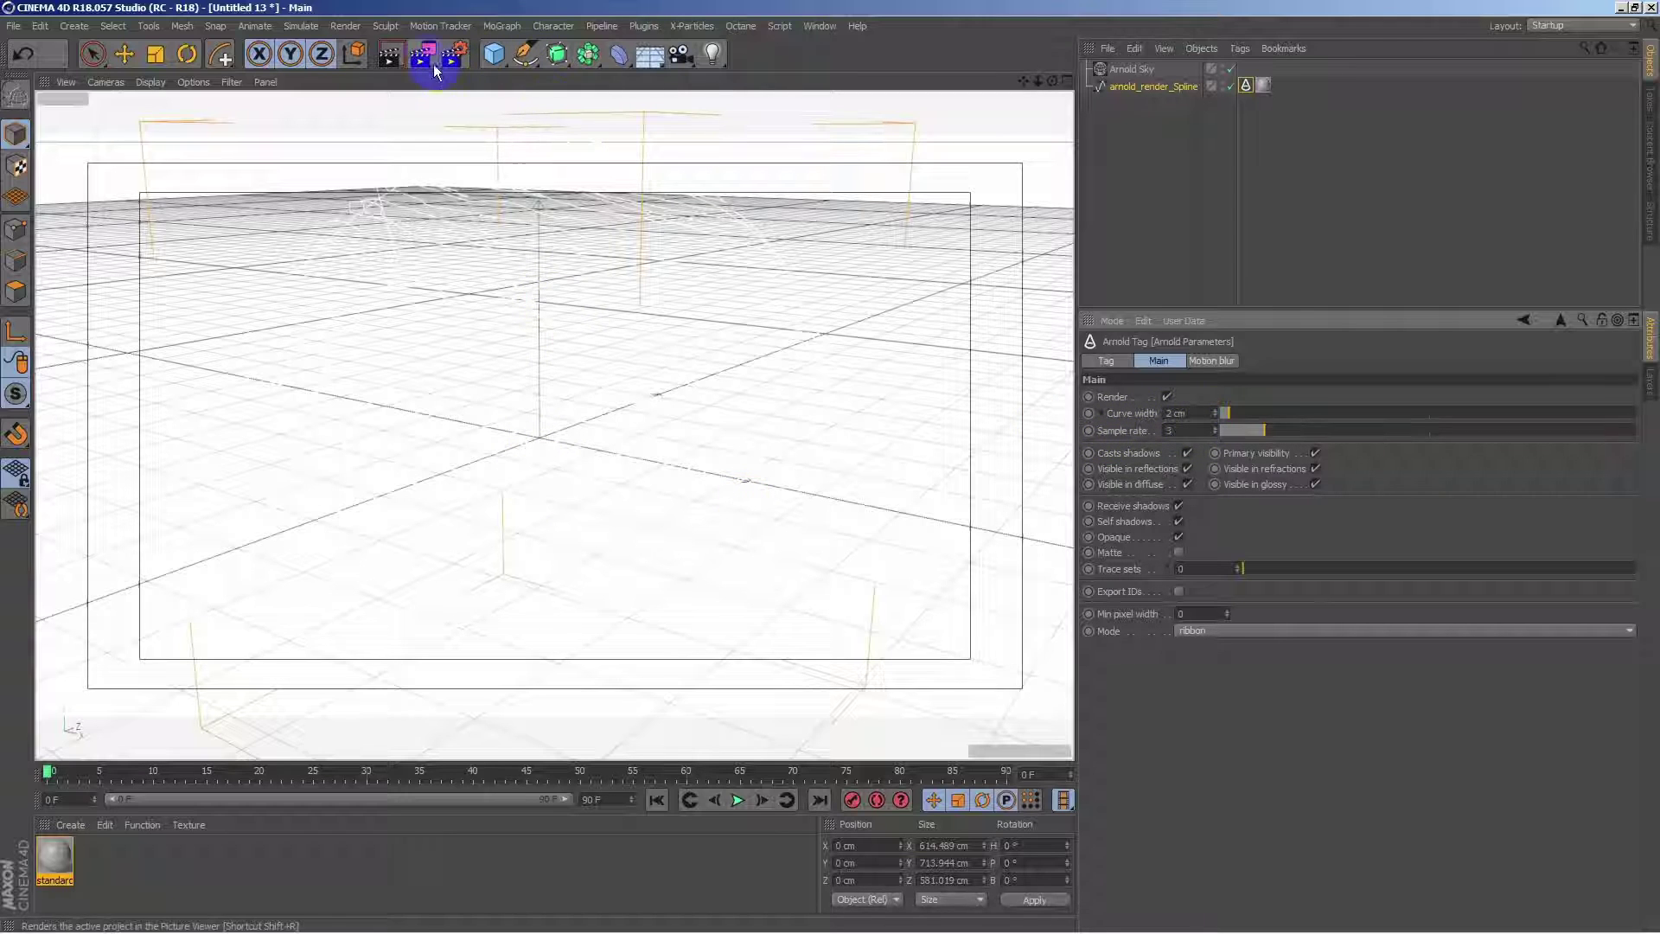
Render to the Picture Viewer, move it down, and select arnold_render_Spline.
left_click(427, 59)
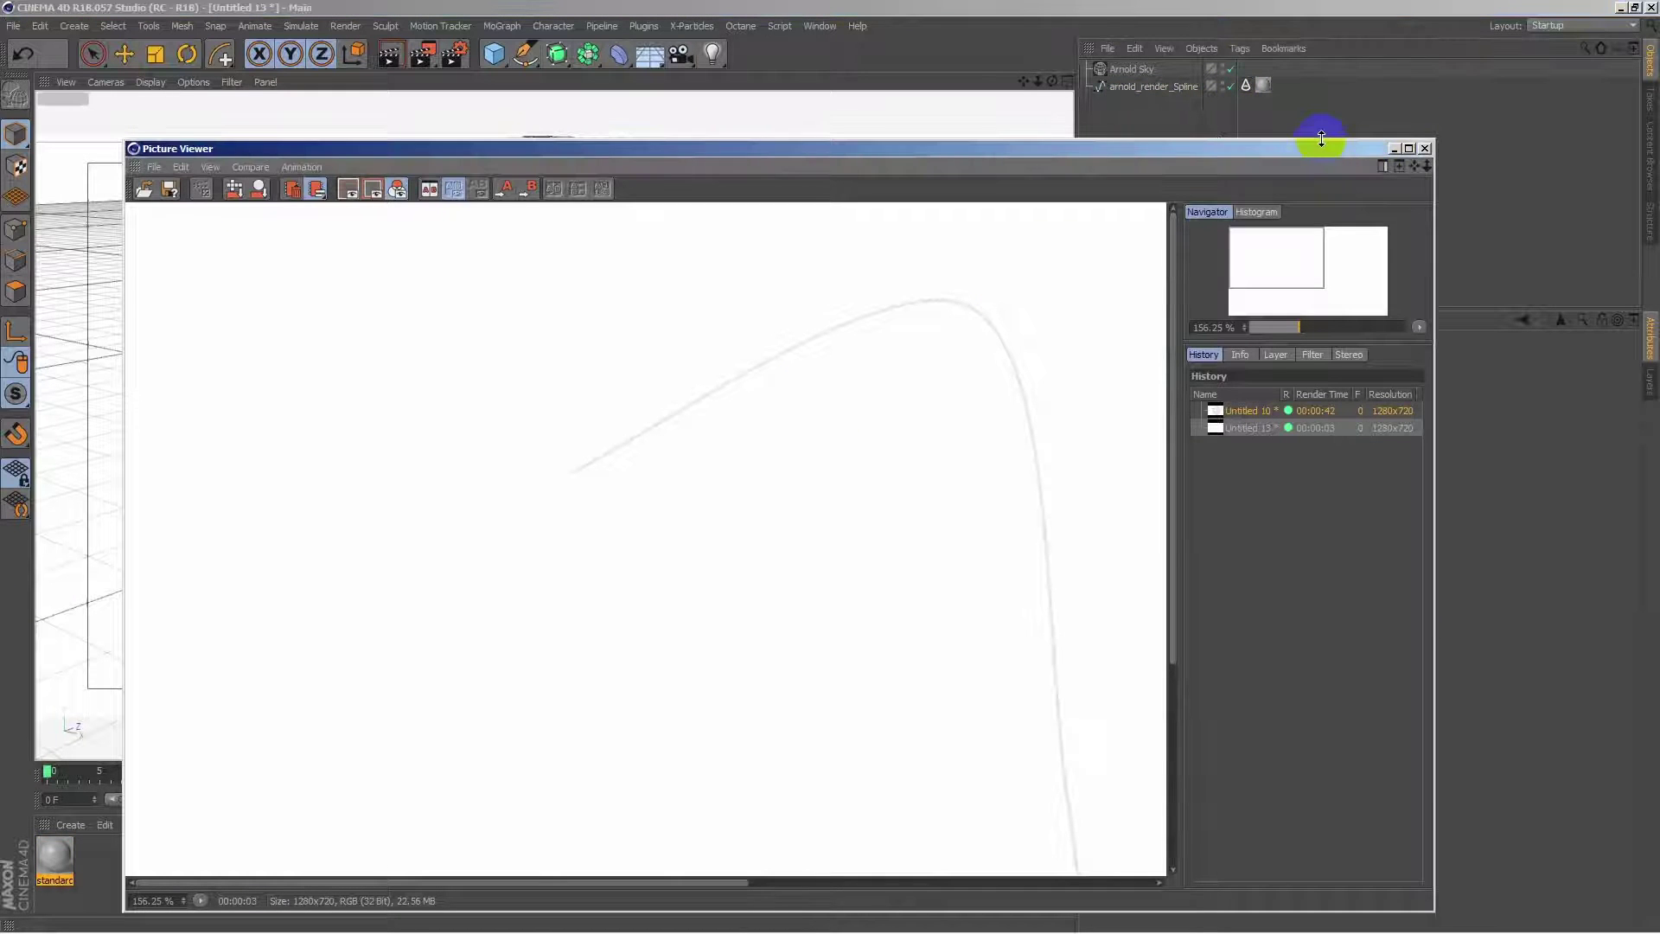
left_click_drag(1320, 148, 1307, 613)
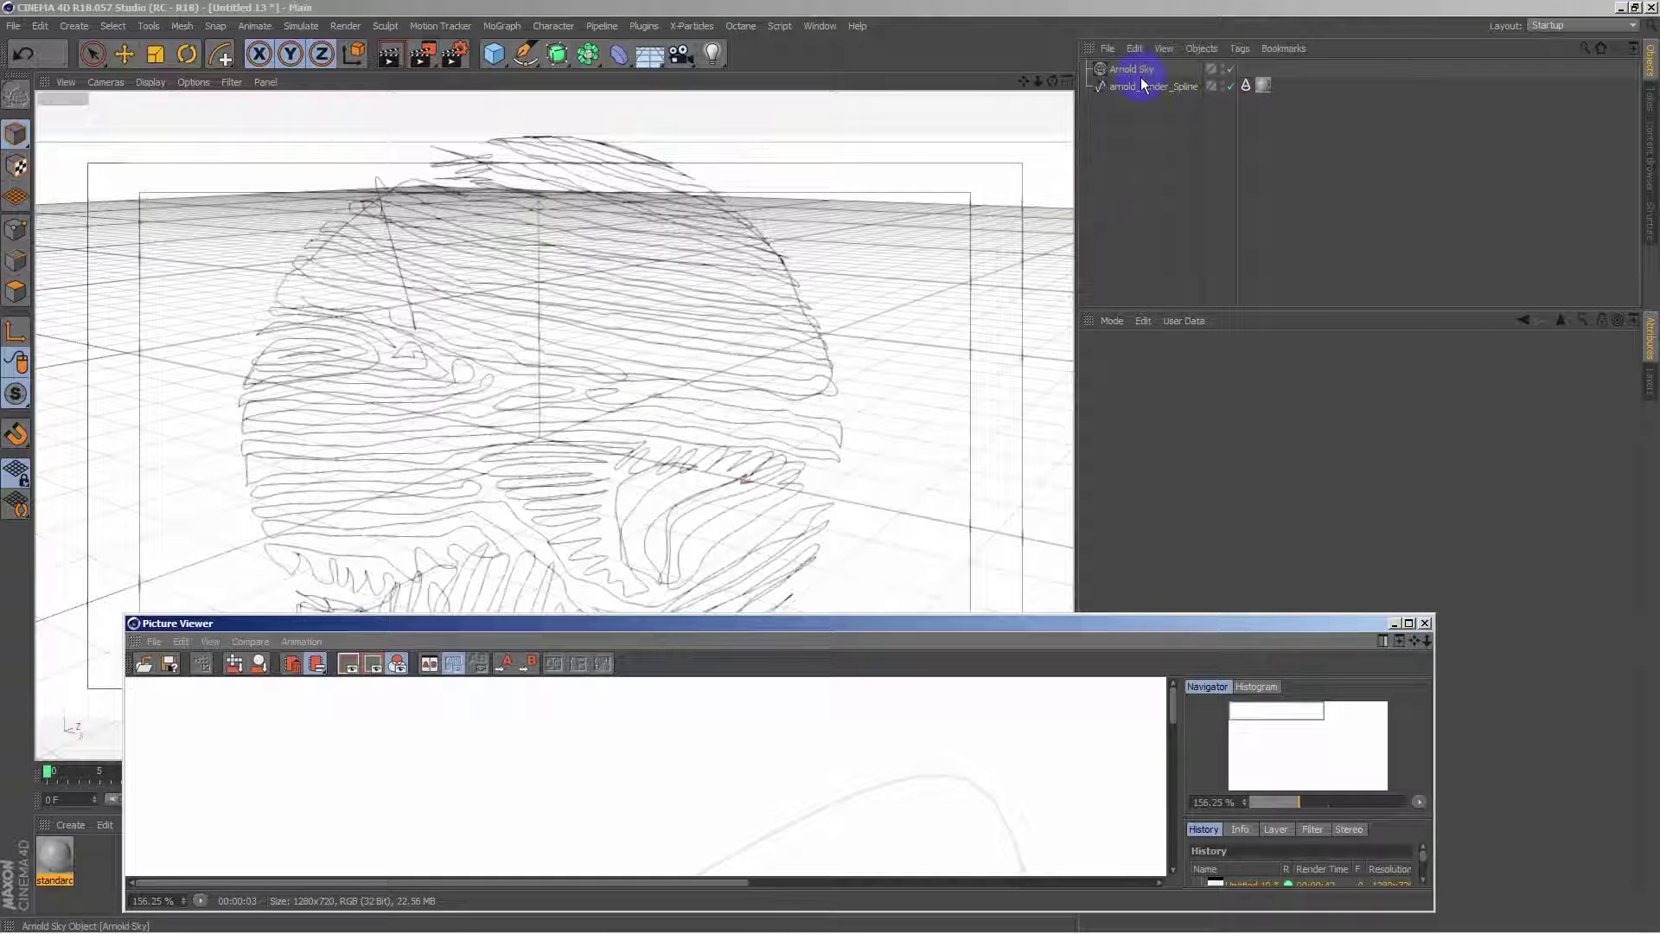
left_click(1141, 86)
Set the spline's Arnold tag Sample rate to 300.
left_click(1246, 85)
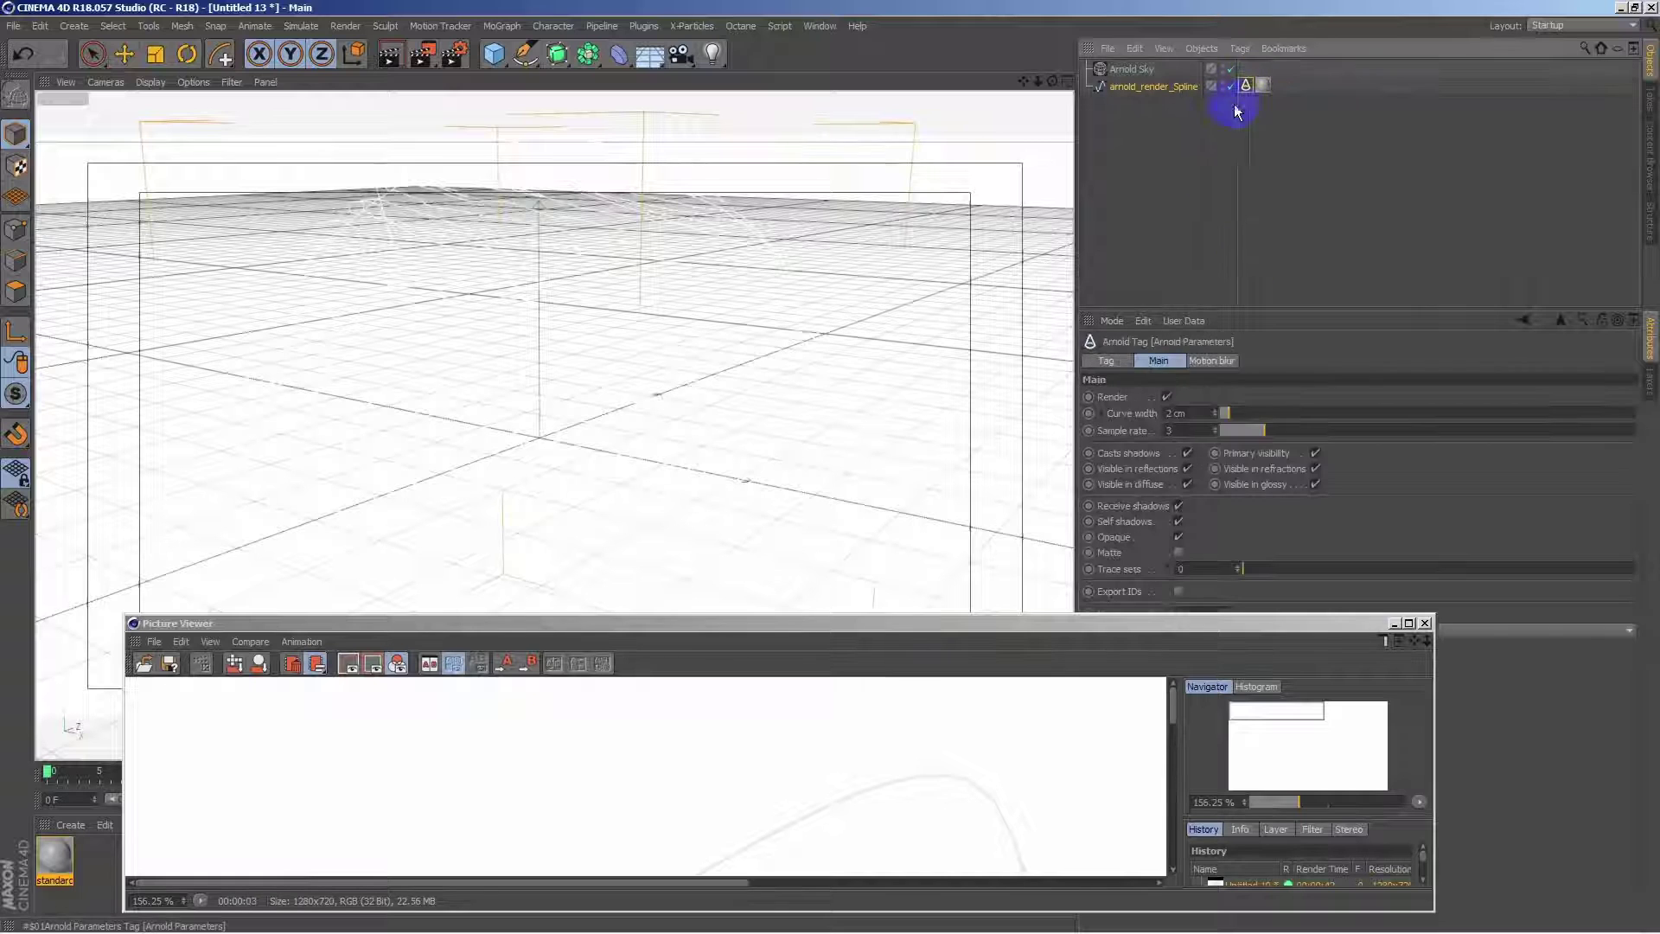
left_click(1187, 431)
type("00")
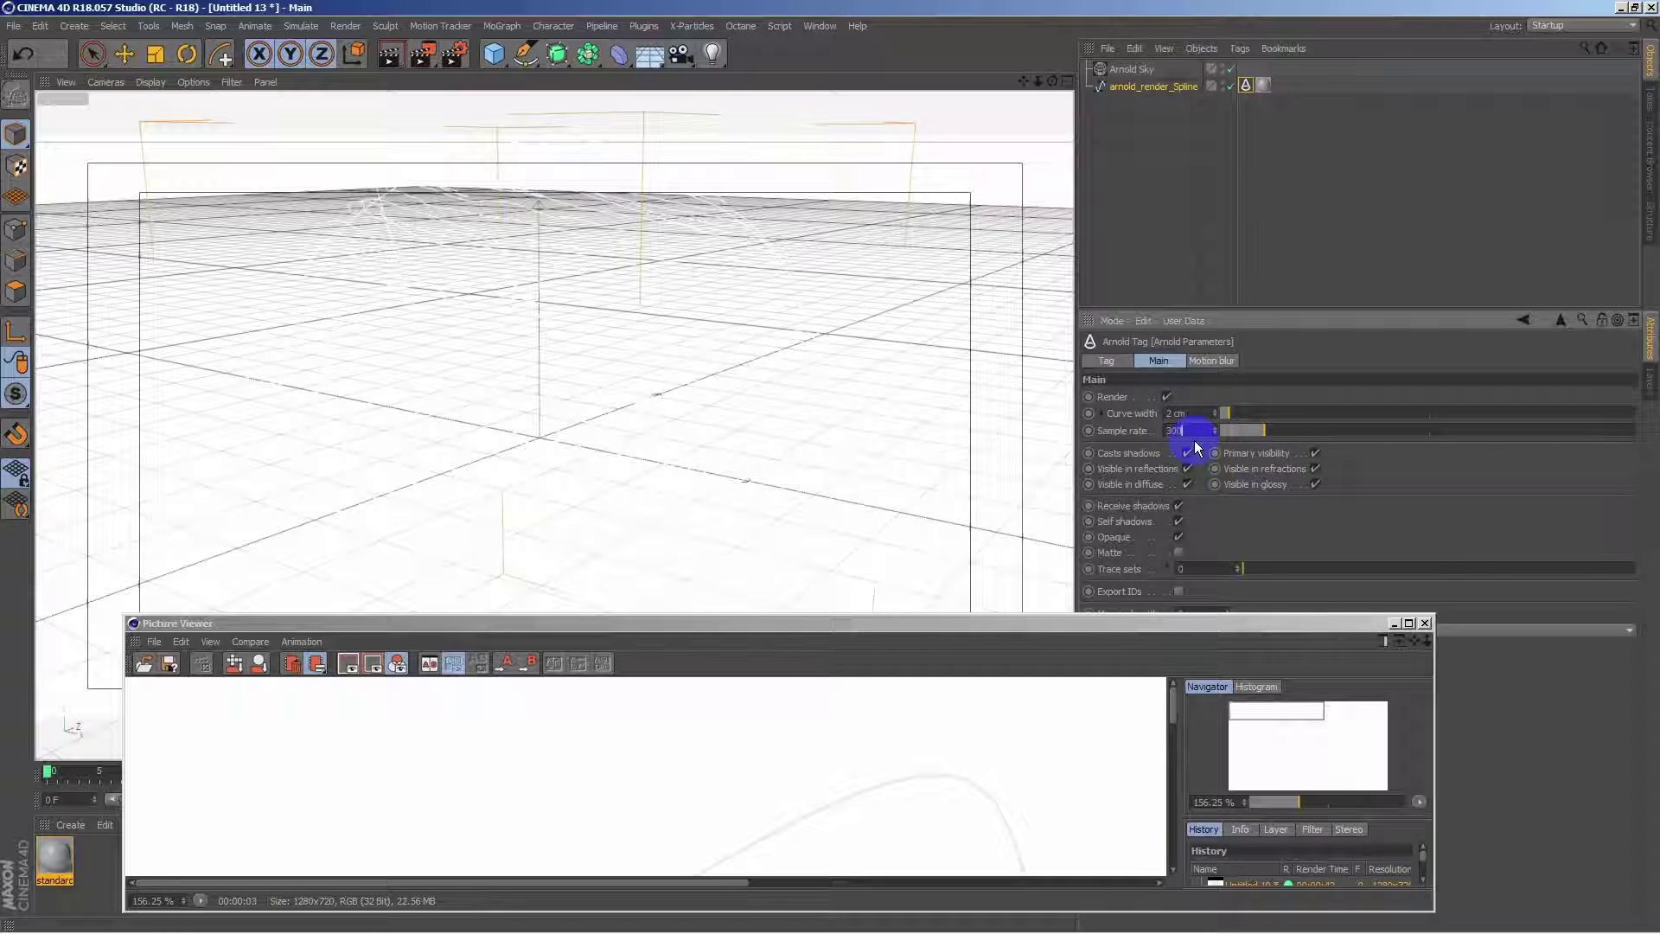
key("Return")
Reposition and enlarge the Picture Viewer, then start a new render with Shift+R.
left_click_drag(1147, 637, 1171, 278)
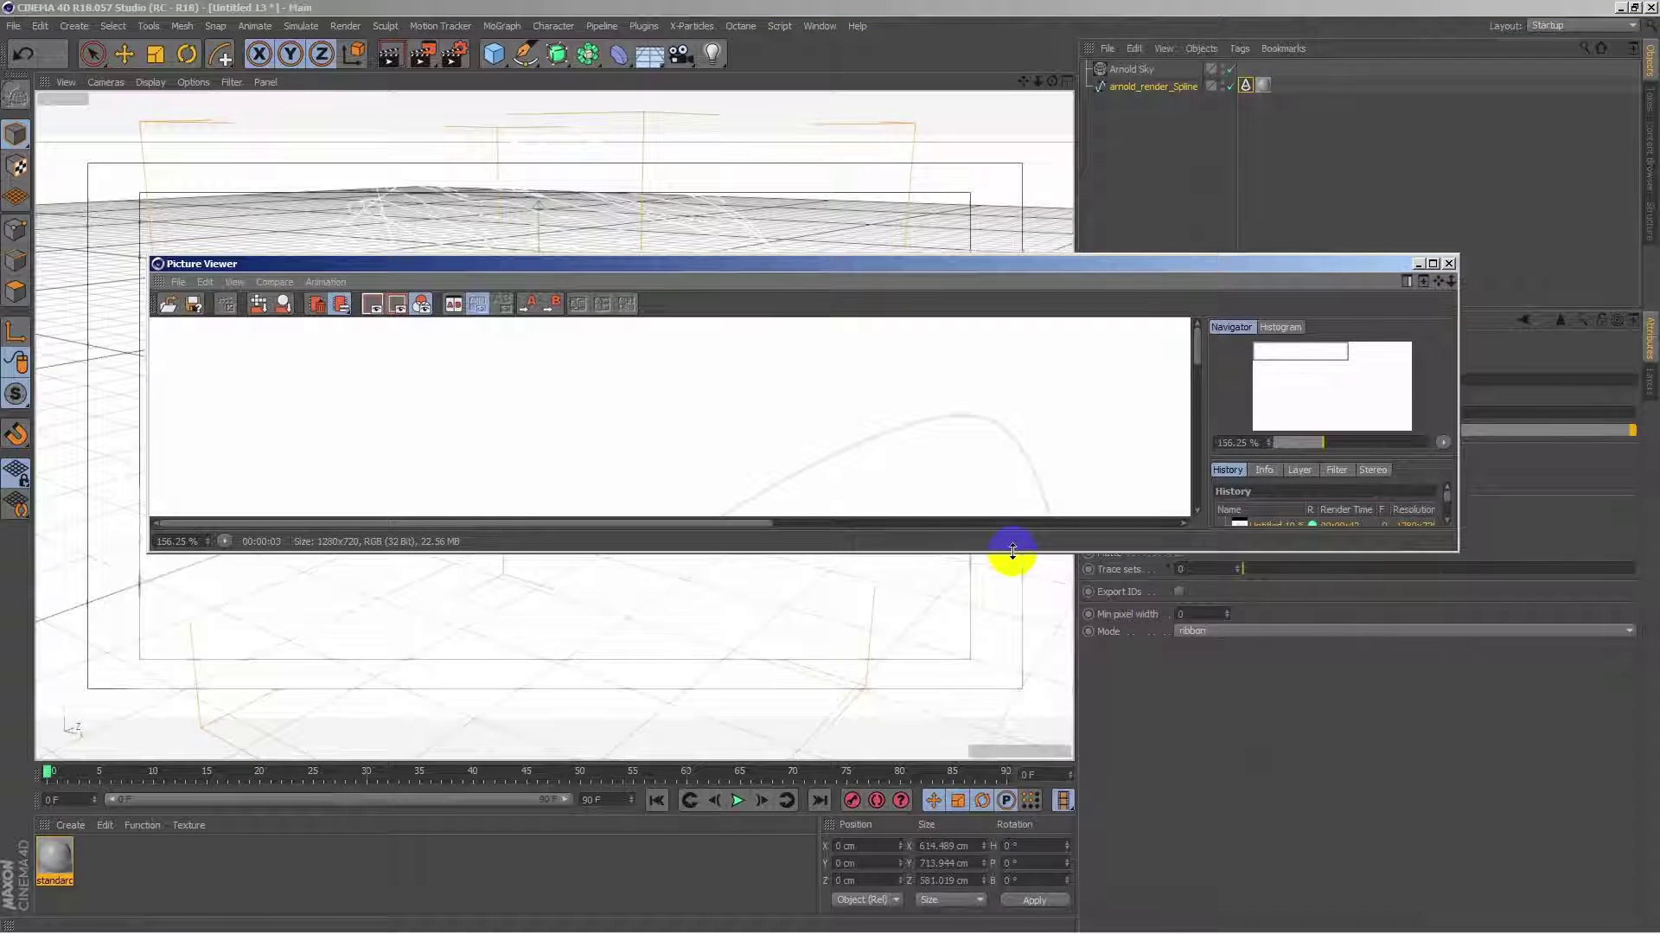
left_click_drag(1008, 552, 1008, 923)
mouse_move(515, 268)
left_mouse_down()
mouse_move(515, 29)
mouse_move(569, 50)
left_mouse_up()
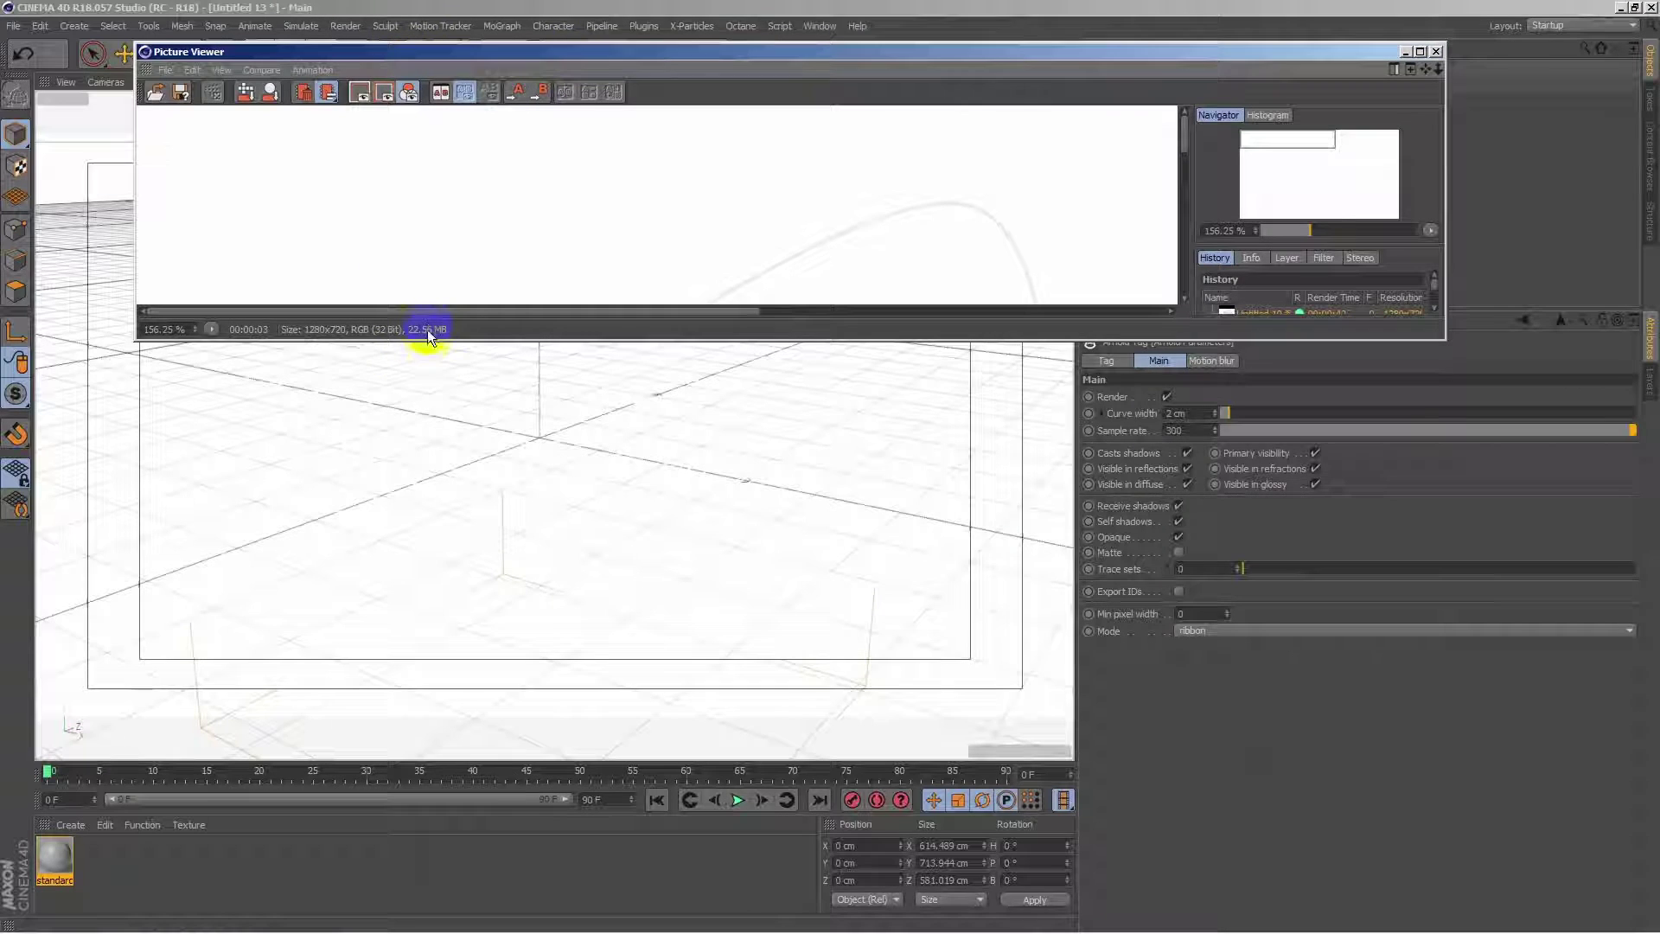
left_click_drag(427, 337, 483, 897)
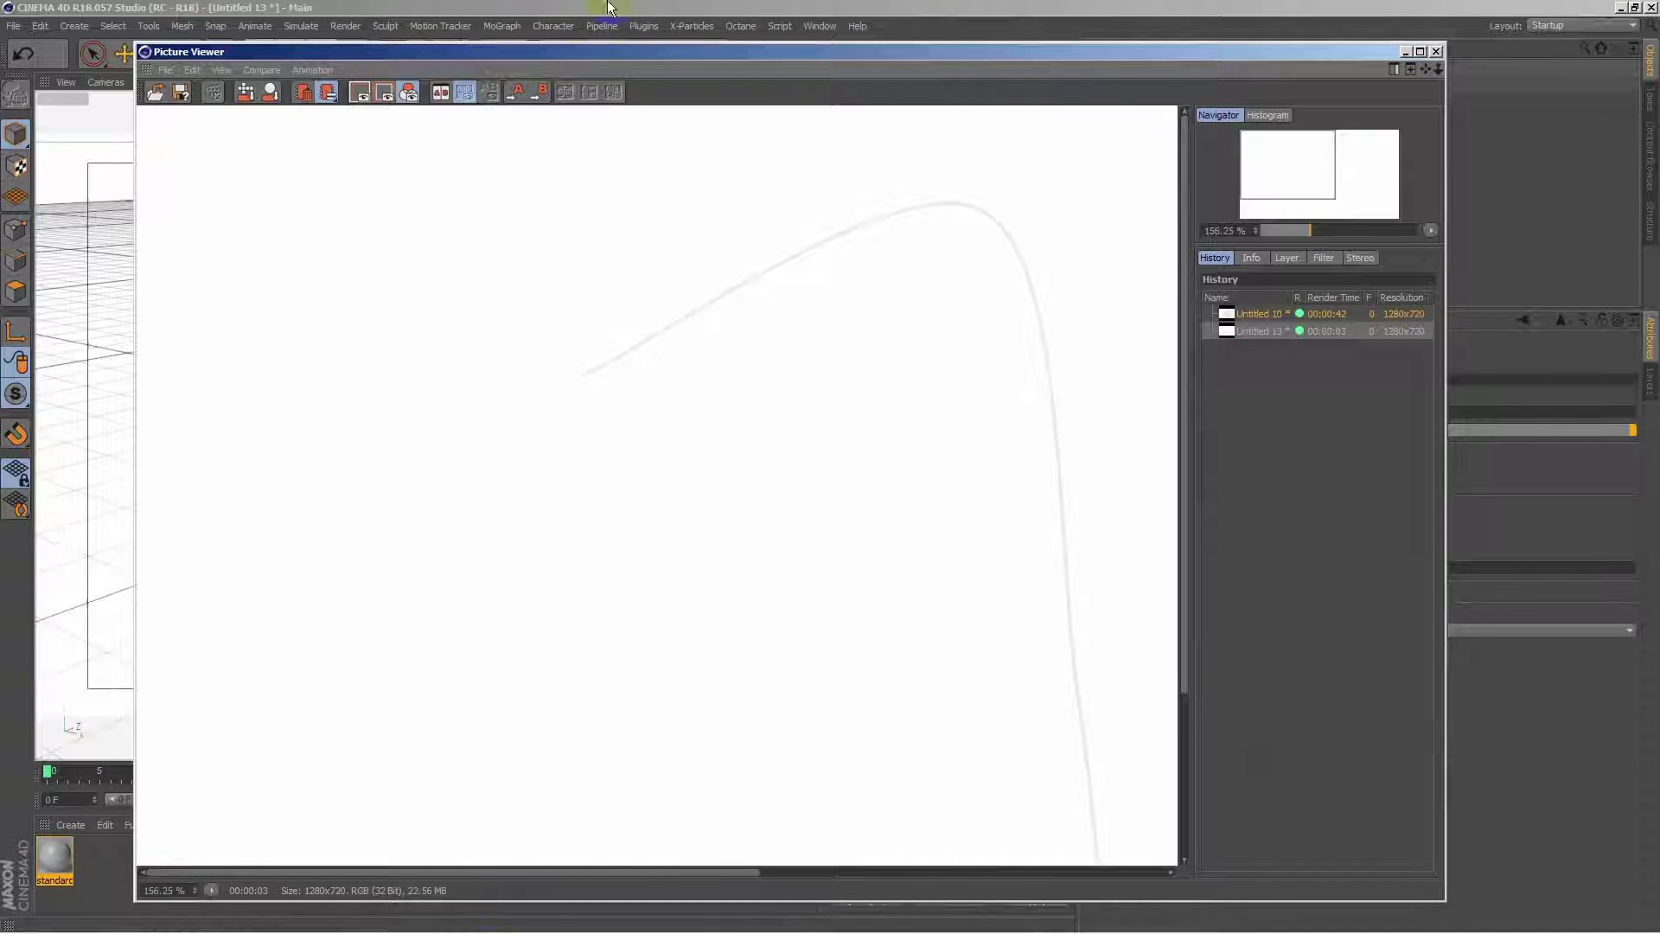
left_click_drag(590, 66, 589, 92)
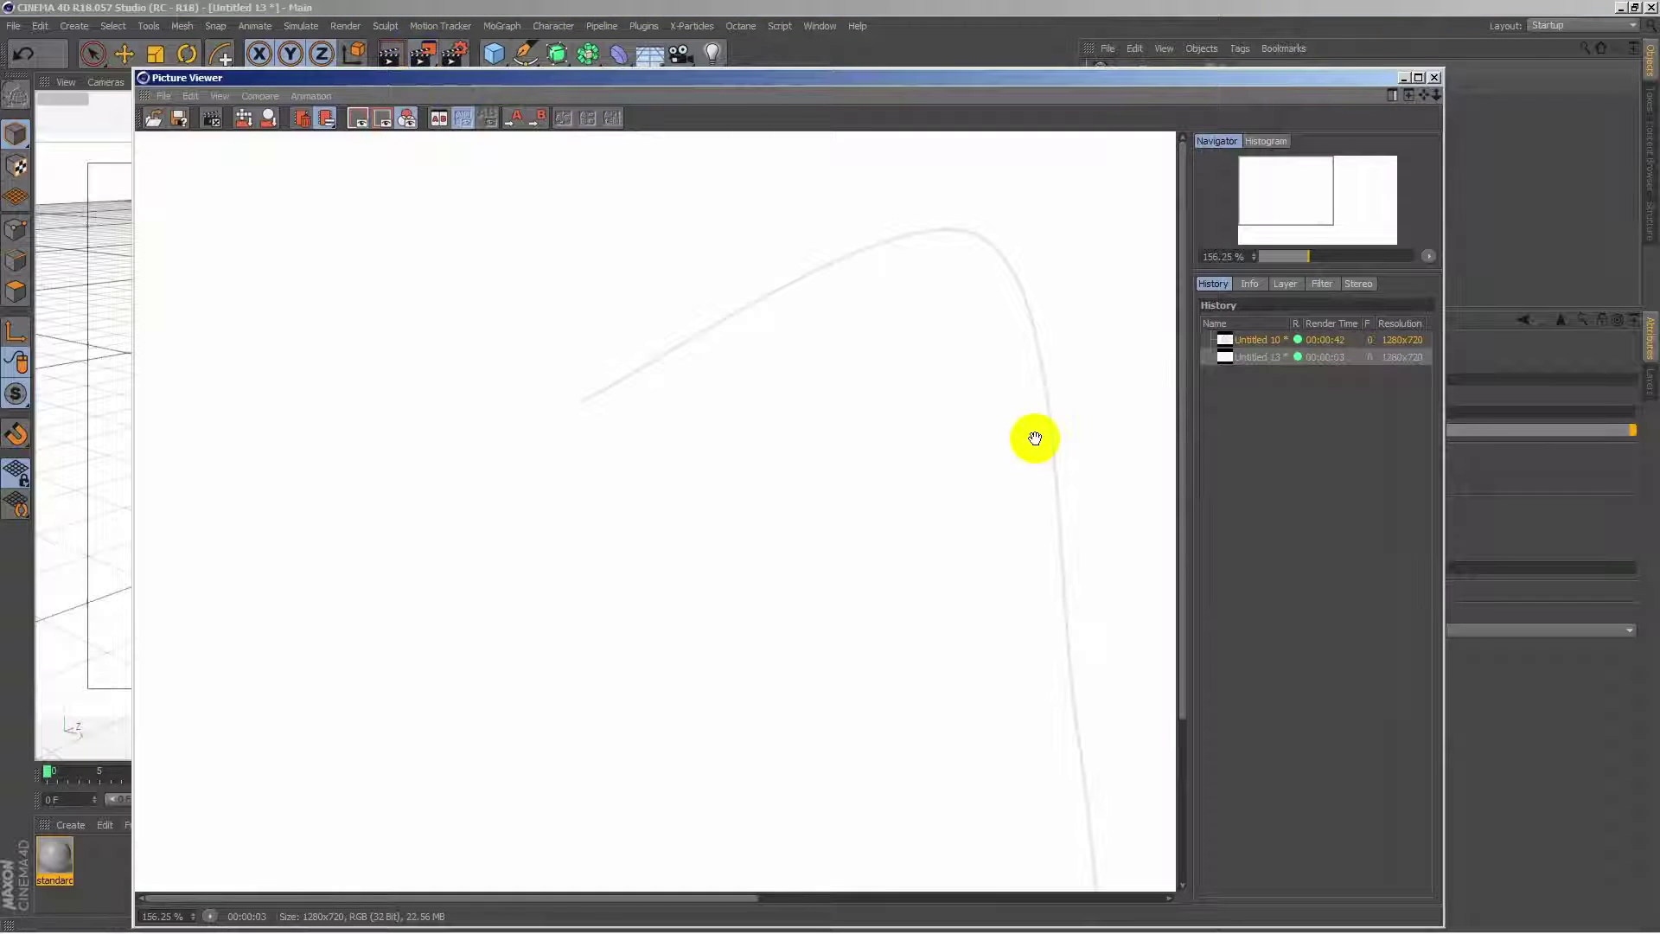
key("shift+r")
Move and widen the Picture Viewer to inspect the thin grey strokes at Sample rate 300.
left_click(956, 503)
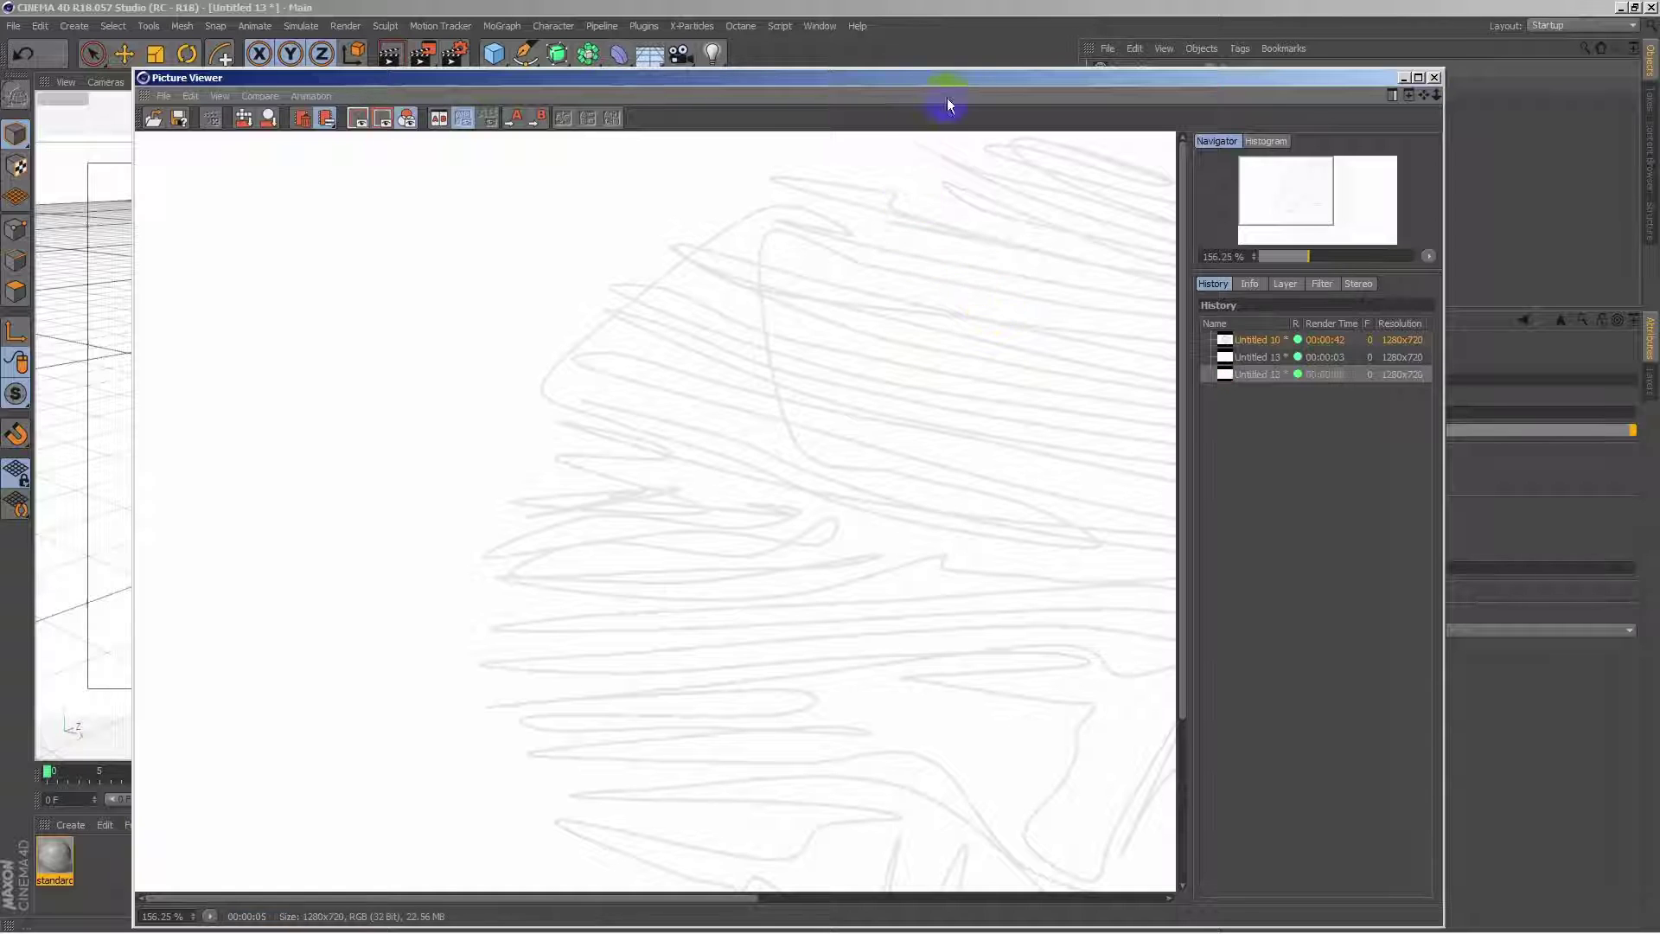
left_click_drag(963, 80, 909, 70)
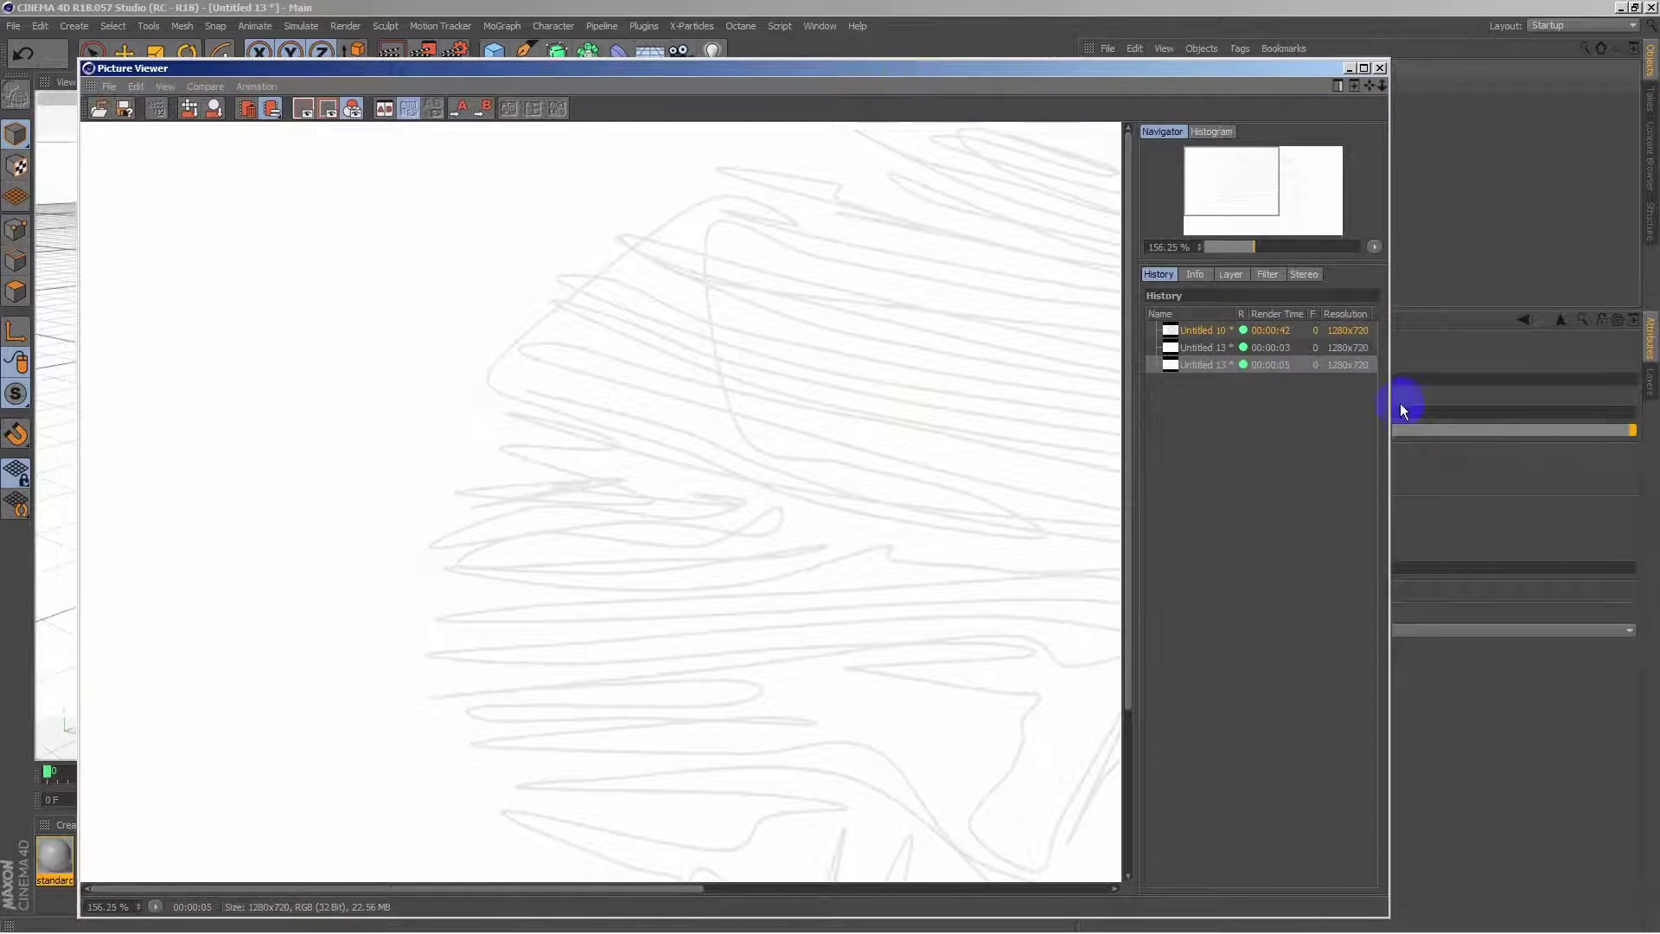
left_click(1388, 413)
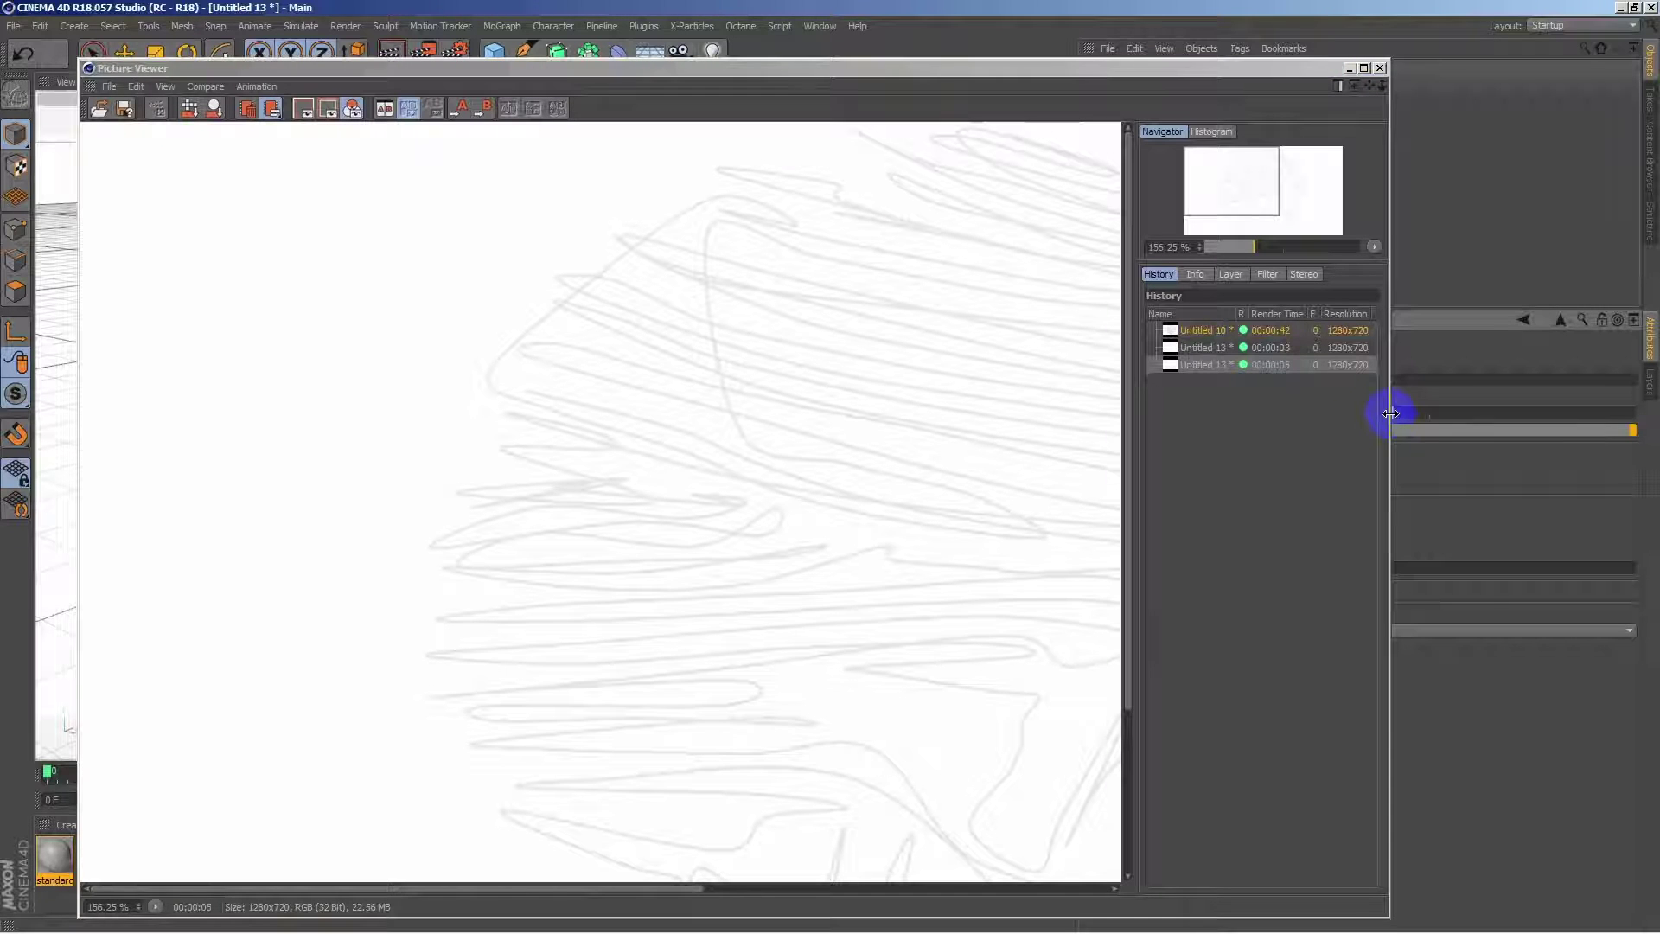
left_click_drag(1392, 414, 1575, 403)
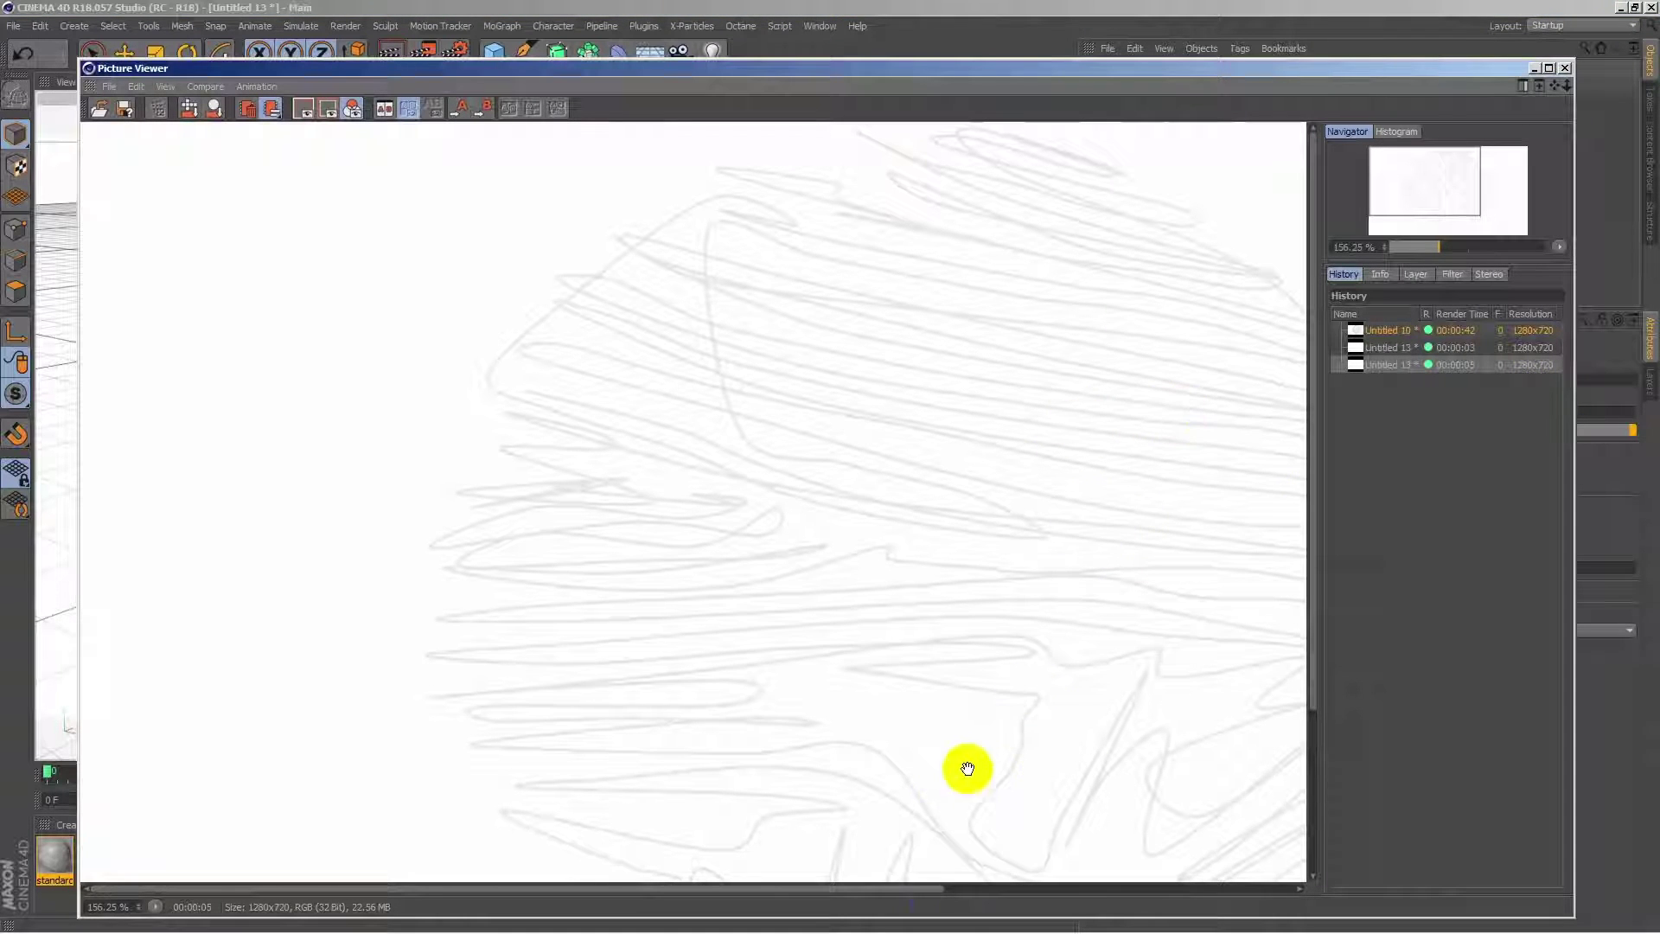
left_click_drag(925, 891, 1081, 882)
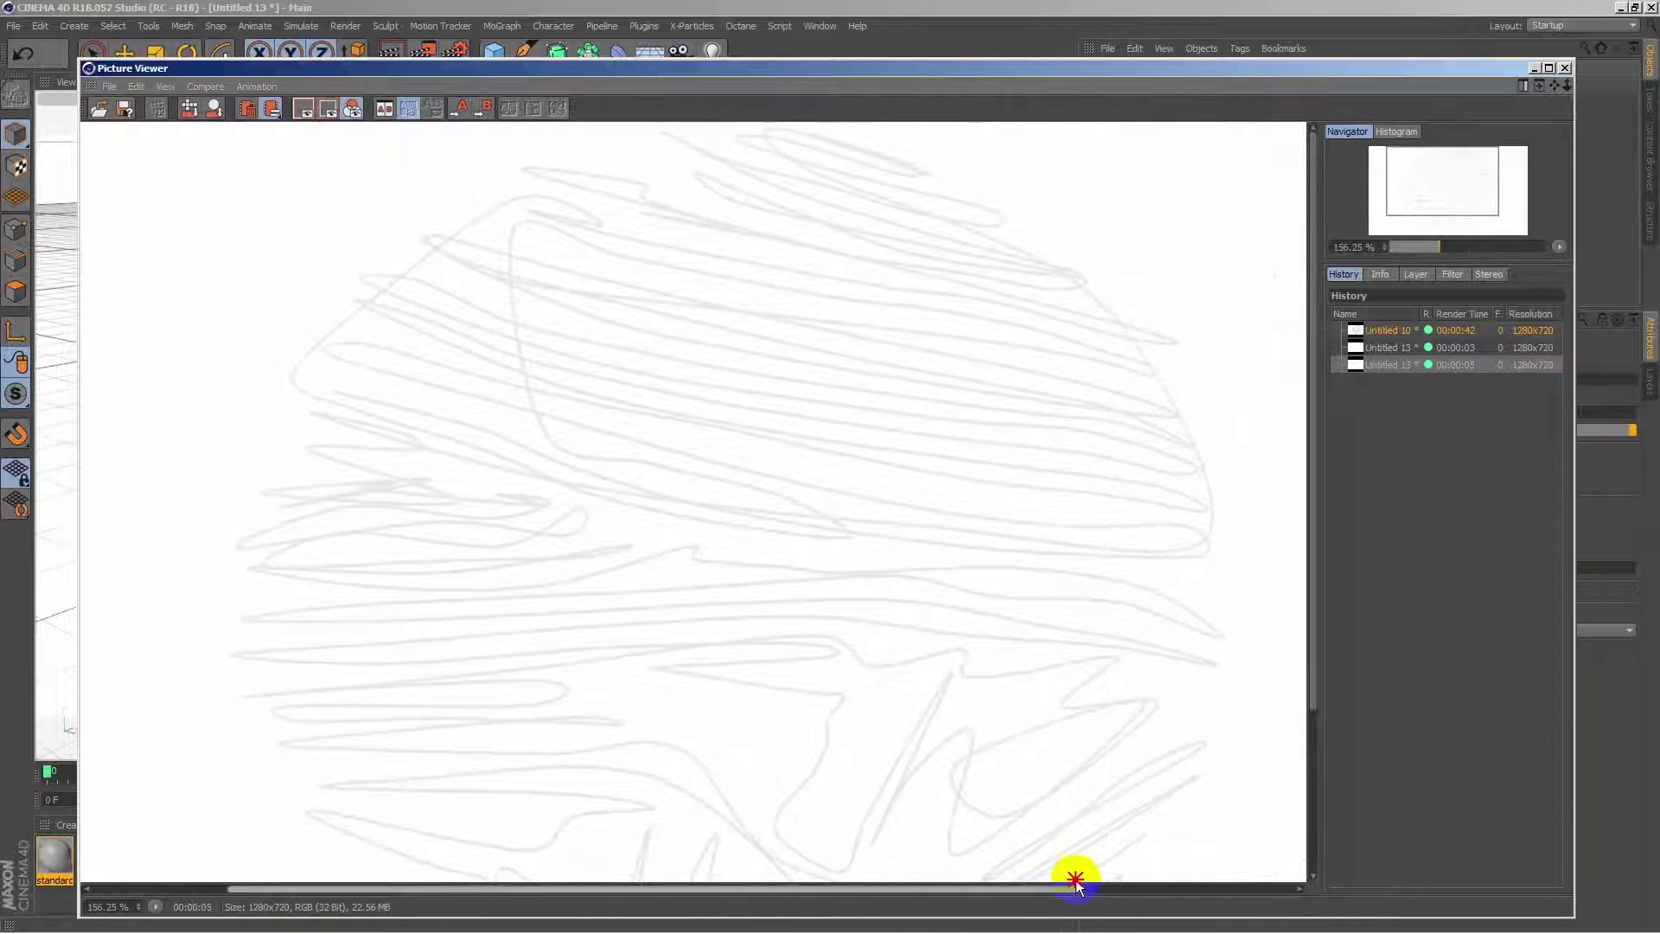
mouse_move(1307, 533)
left_mouse_down()
mouse_move(1354, 721)
mouse_move(1310, 546)
mouse_move(1248, 73)
mouse_move(1303, 553)
left_mouse_up()
Set the Sample rate to 3000 and re-render the scene.
left_click(1173, 432)
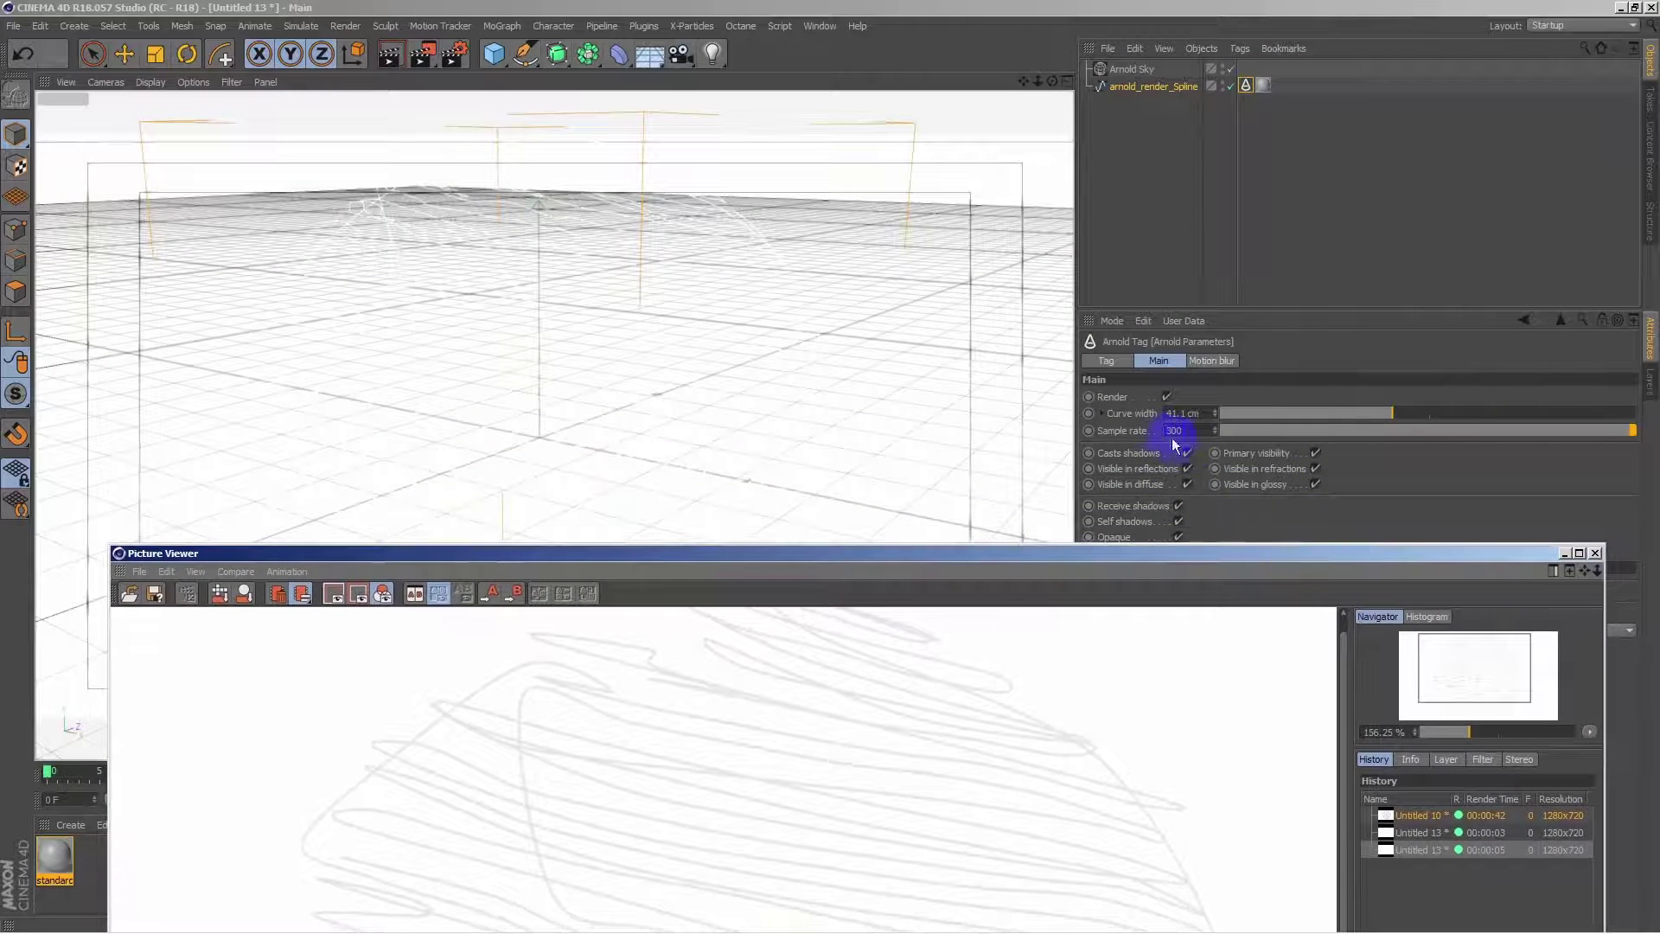
key("Return")
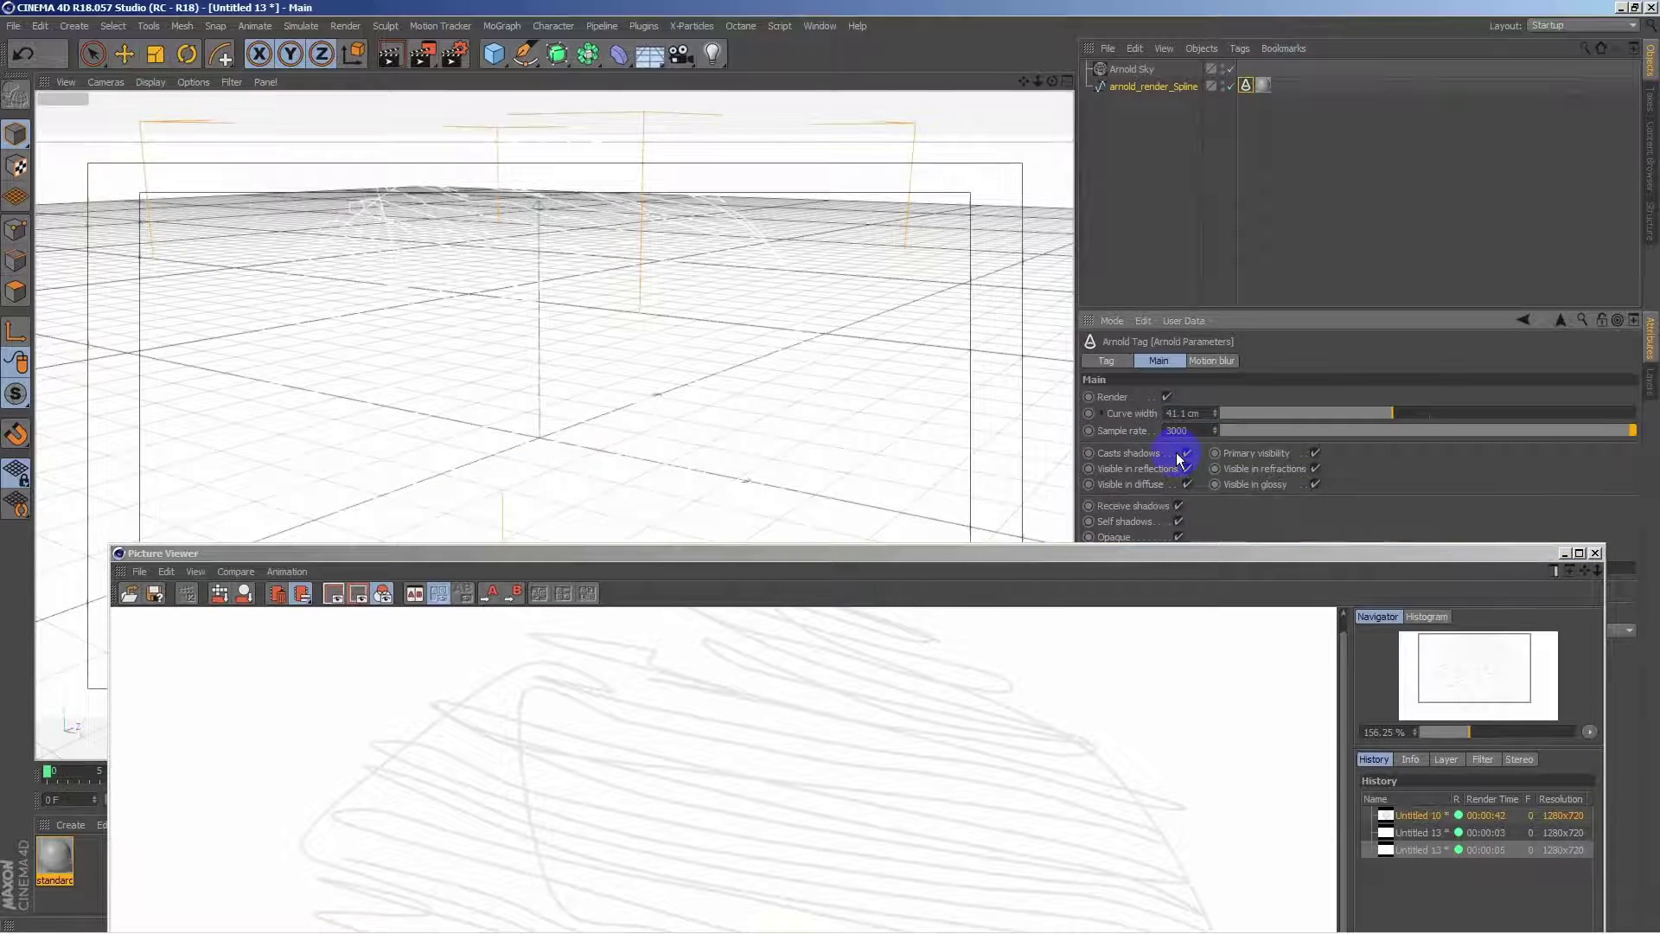
left_click_drag(927, 548, 882, 67)
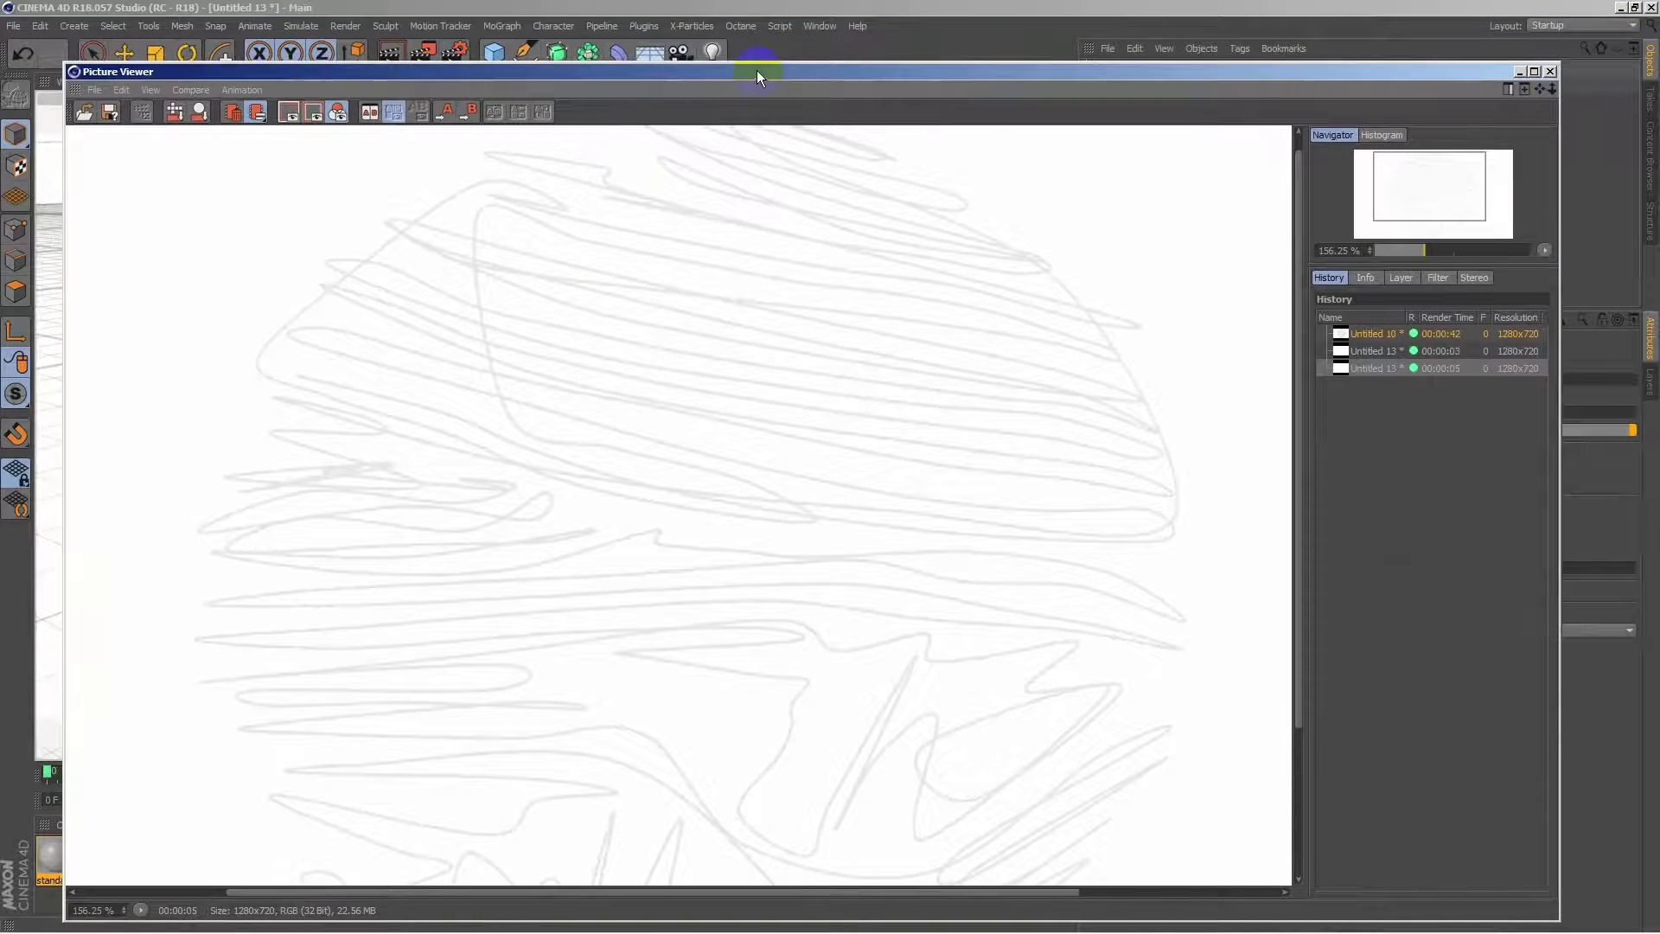
left_click_drag(791, 111, 591, 93)
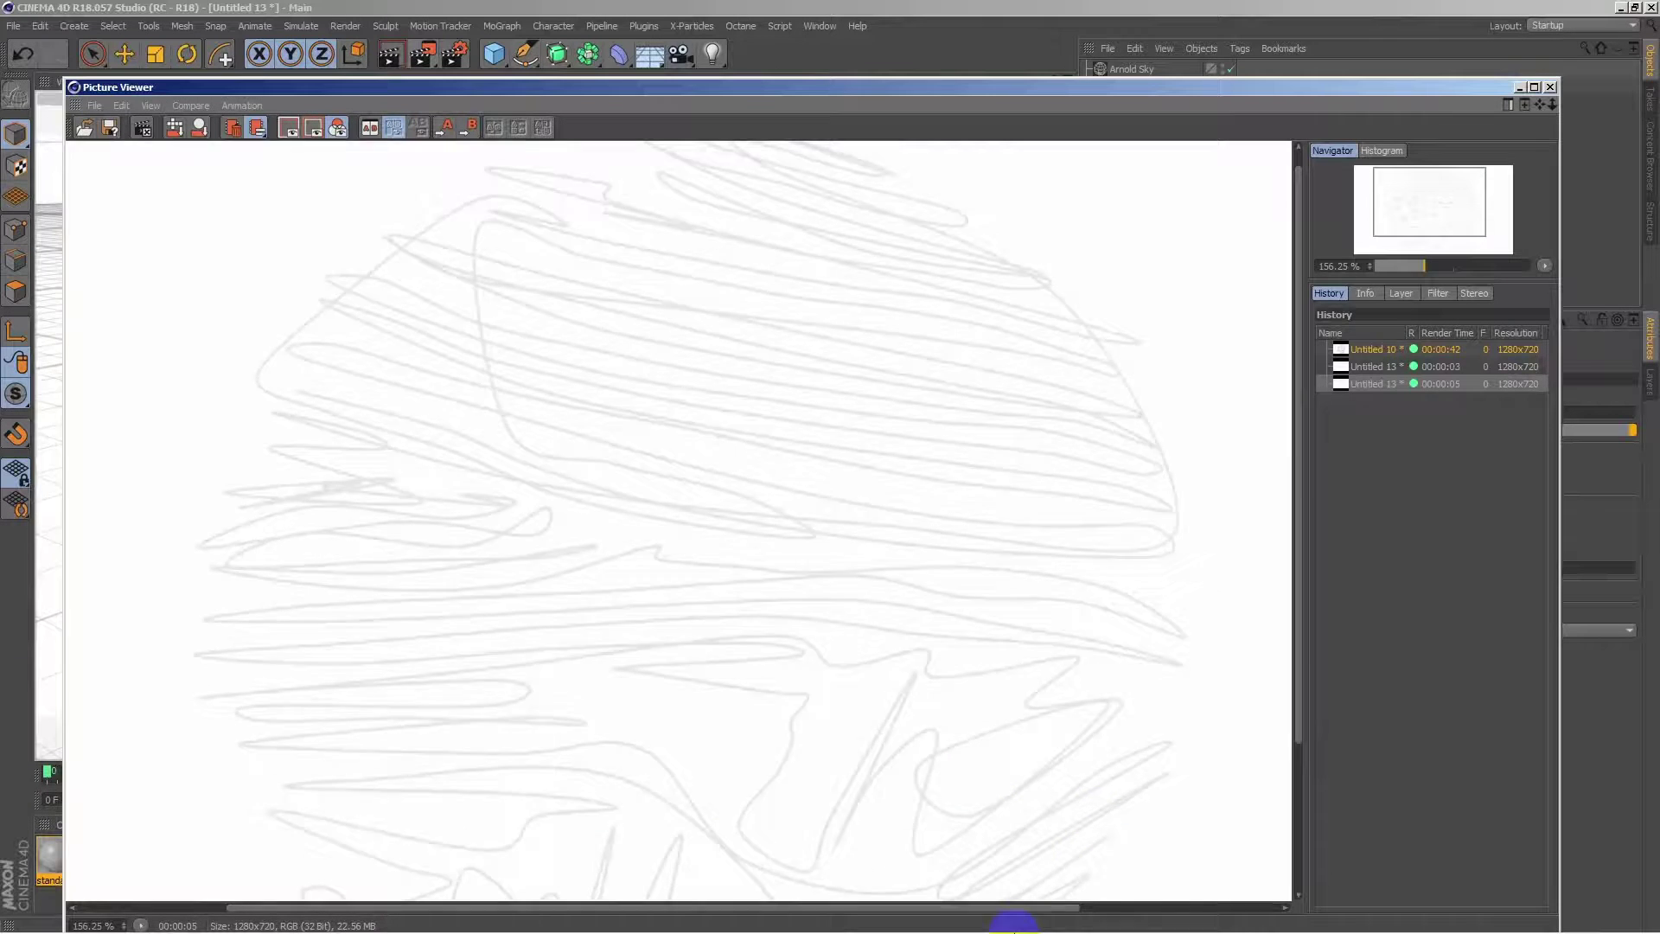
key("shift+r")
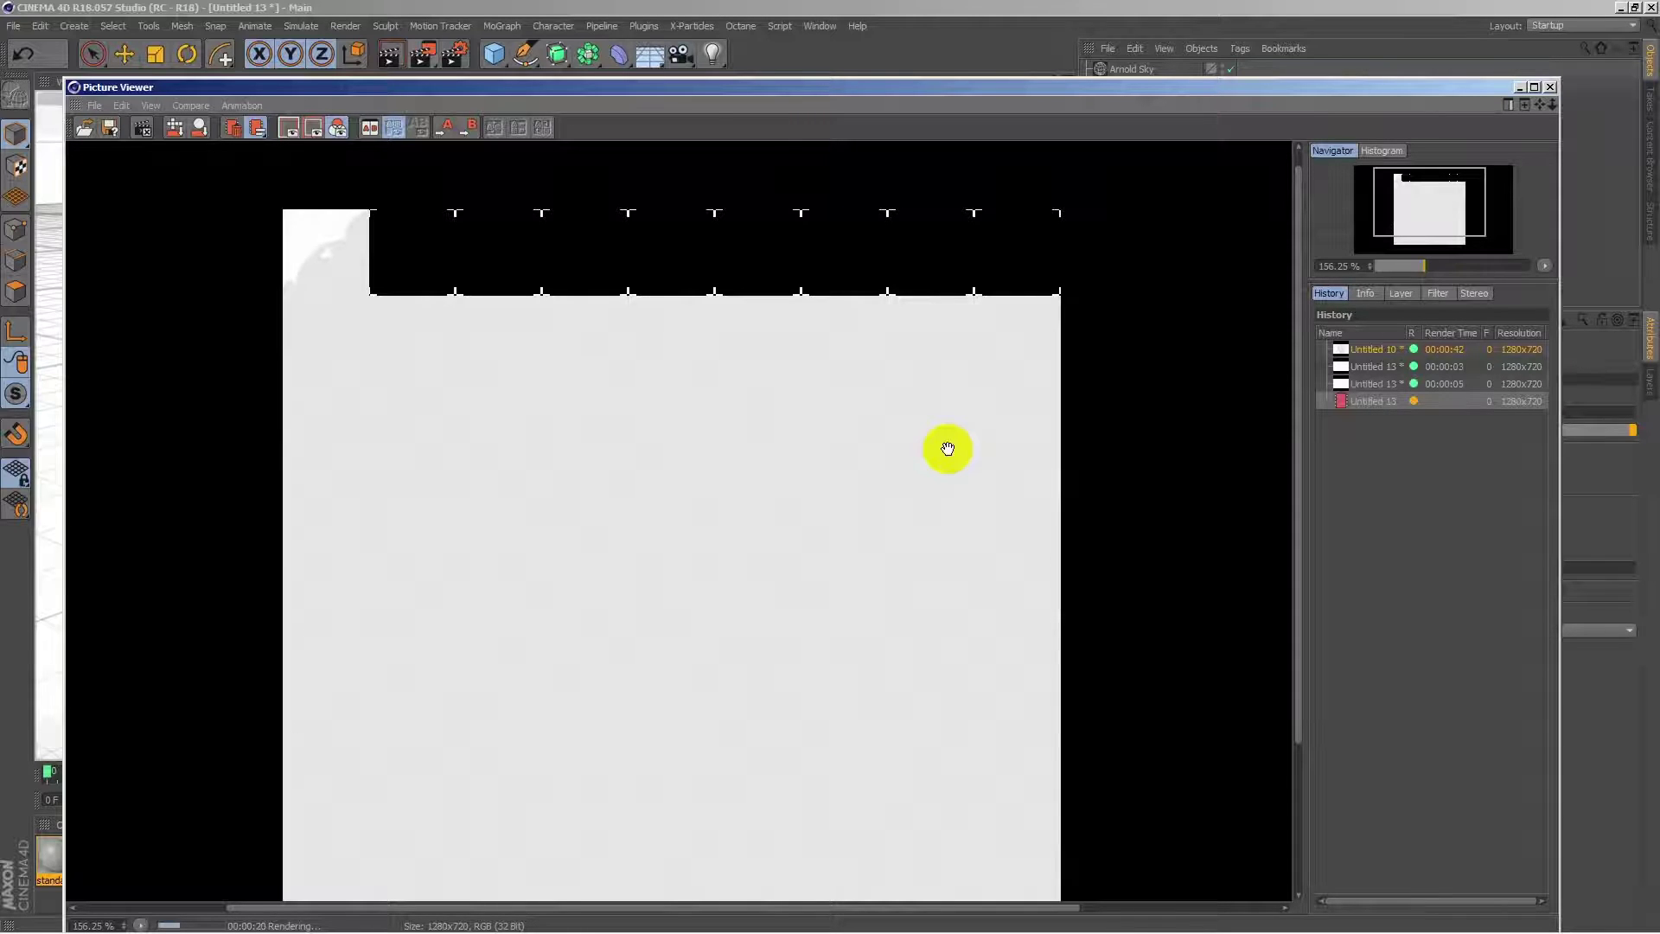
Adjust the Picture Viewer to inspect the dense grey ball render.
left_click_drag(148, 278, 275, 273)
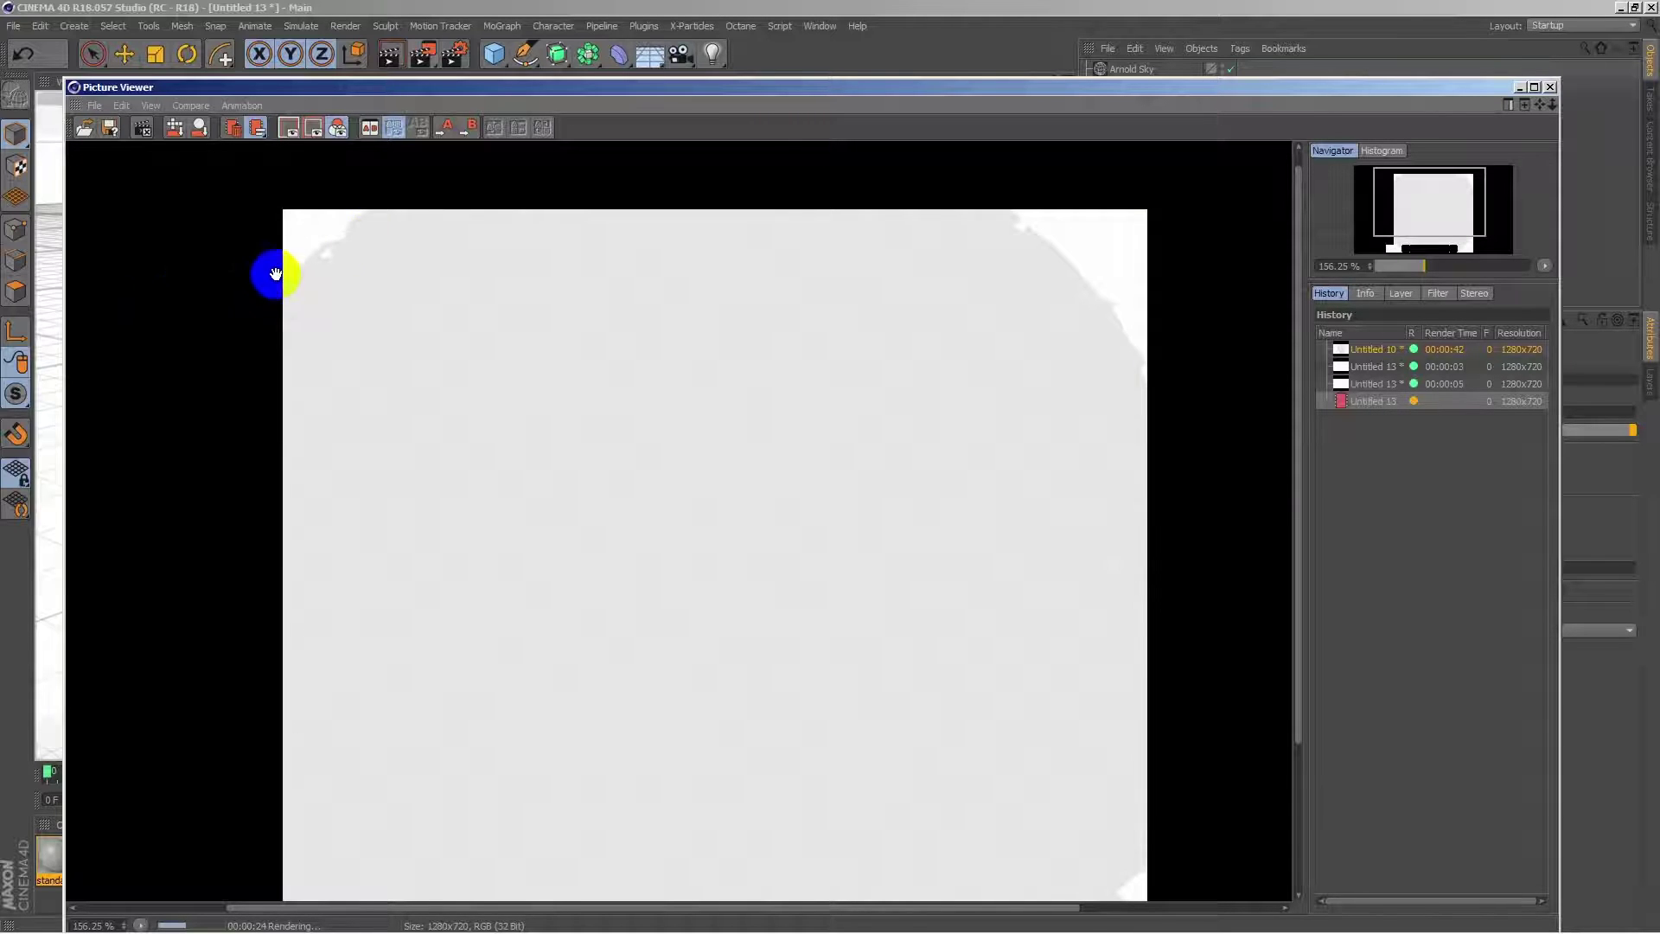
left_click(1501, 365)
left_click_drag(1398, 371, 1315, 377)
left_click_drag(1197, 92, 1151, 476)
Set the Arnold tag's curve Mode to thick and Curve width to 2 cm.
left_click(1246, 85)
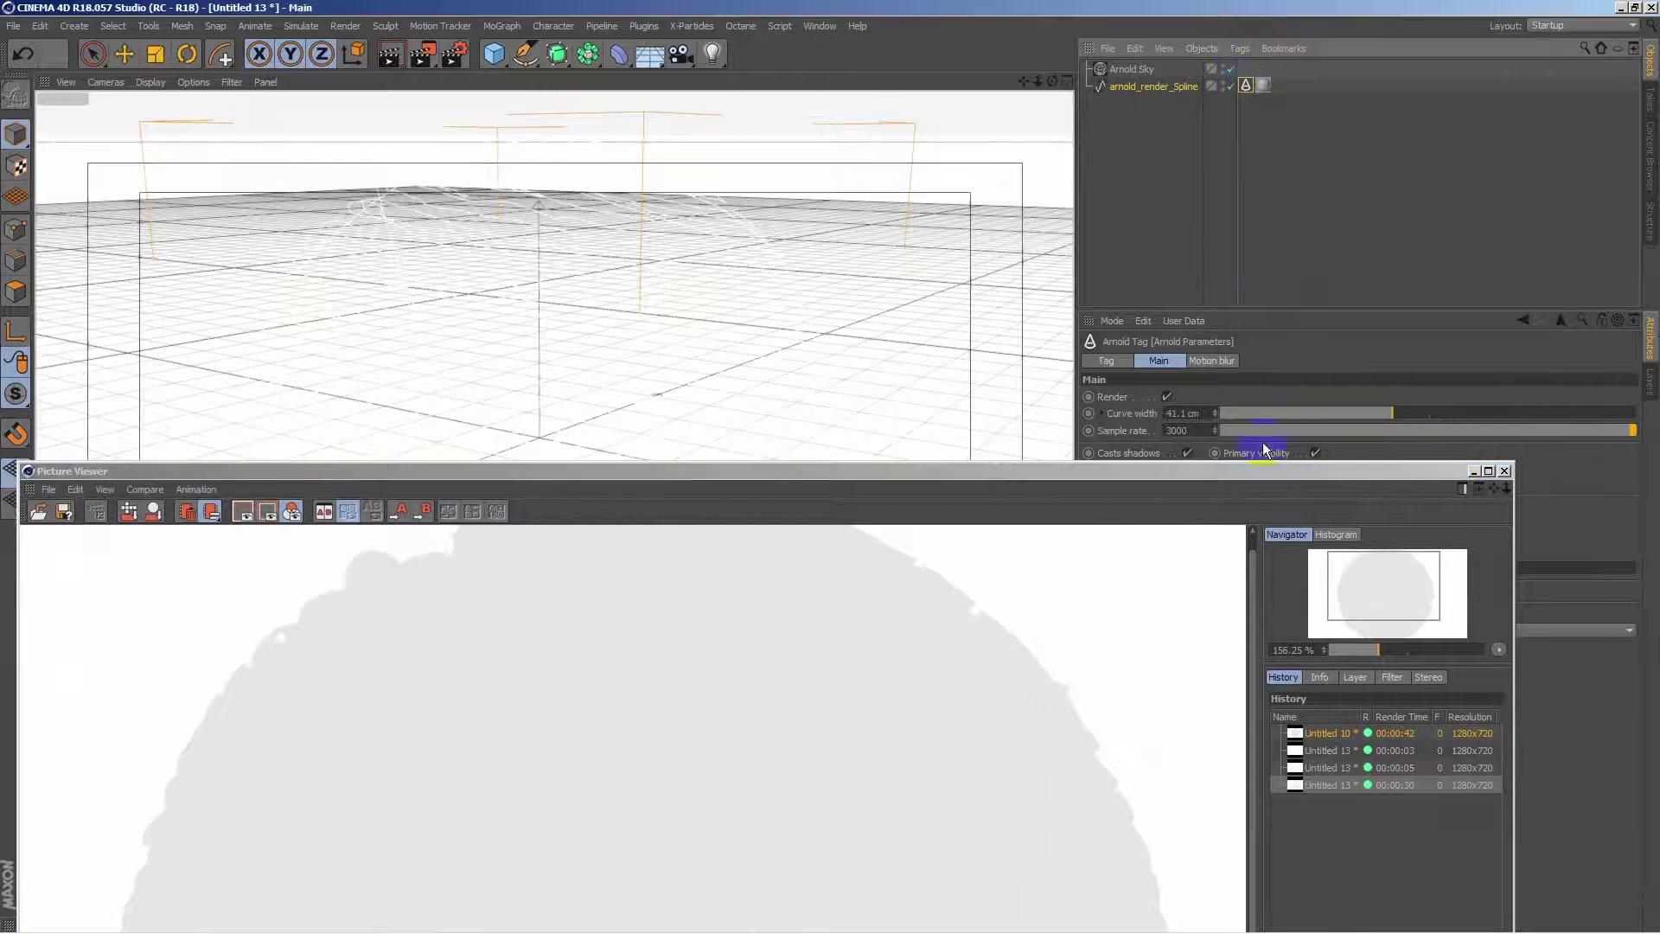
left_click_drag(1290, 474, 1294, 675)
left_click(1202, 635)
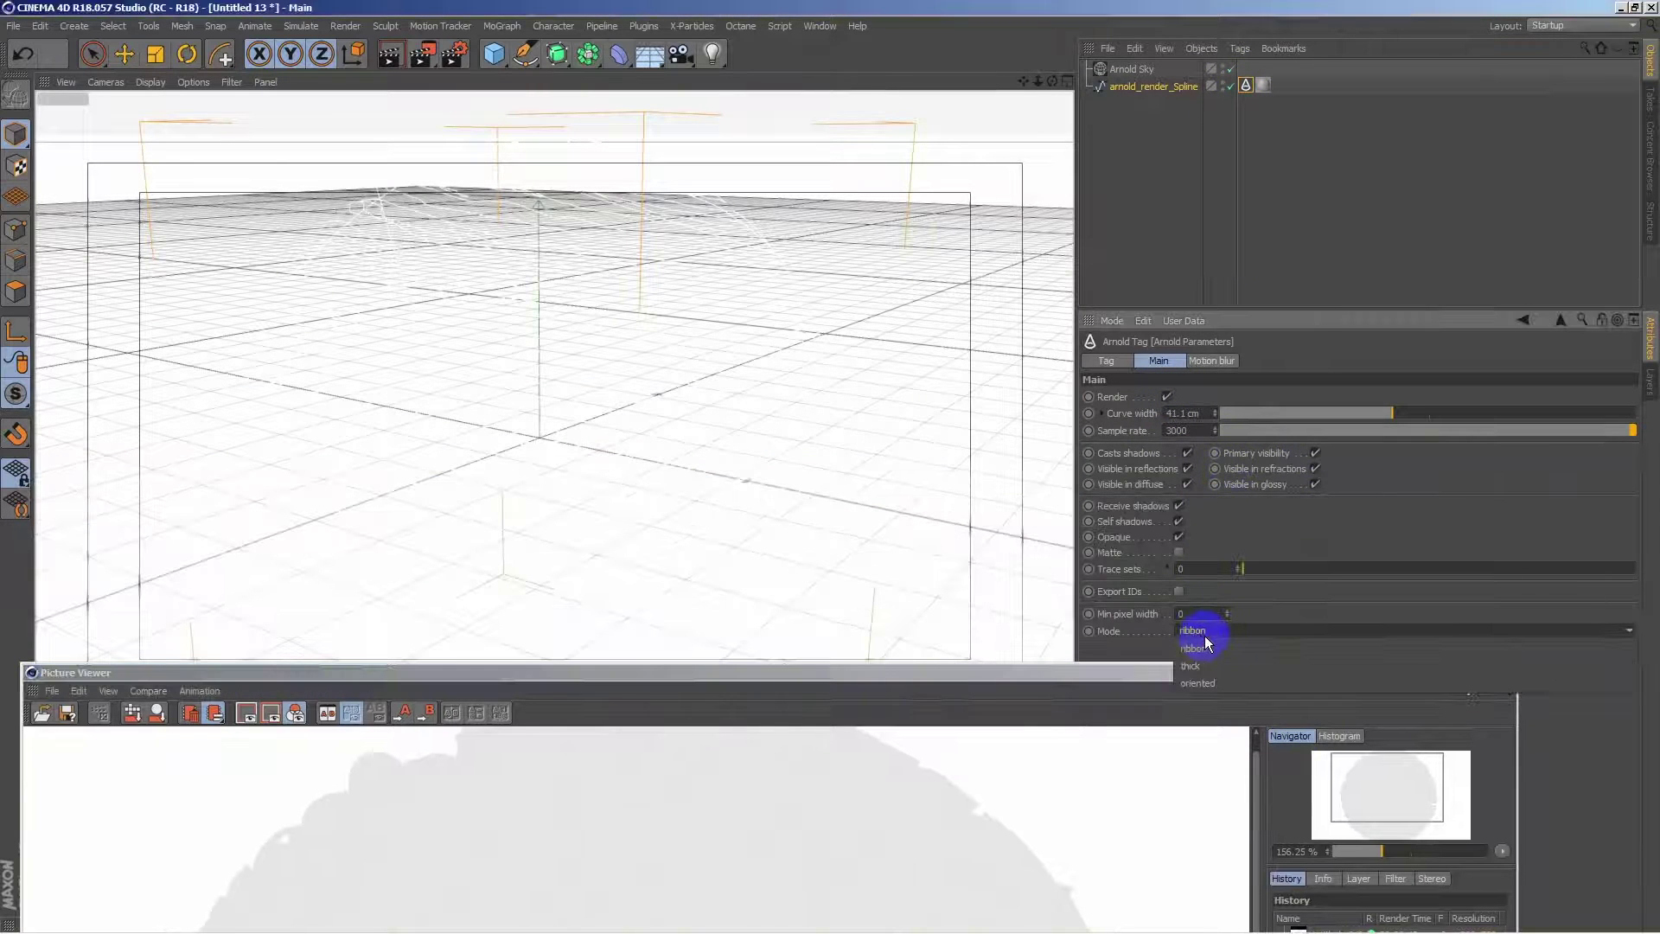
left_click(1197, 673)
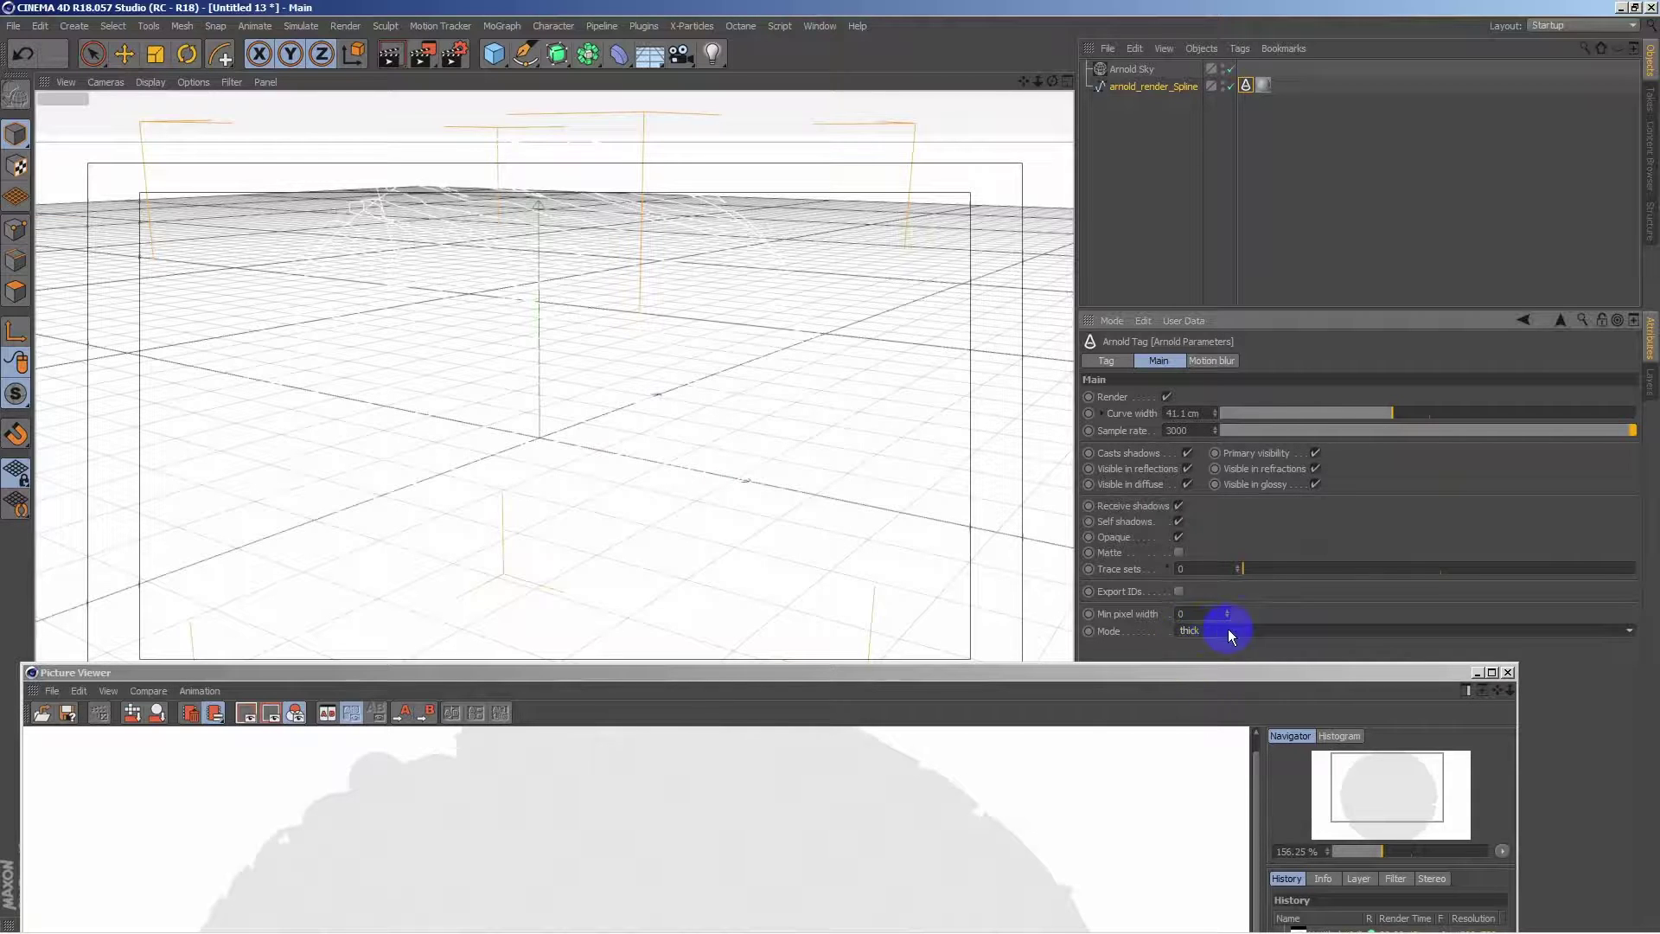
left_click_drag(1183, 684, 1291, 61)
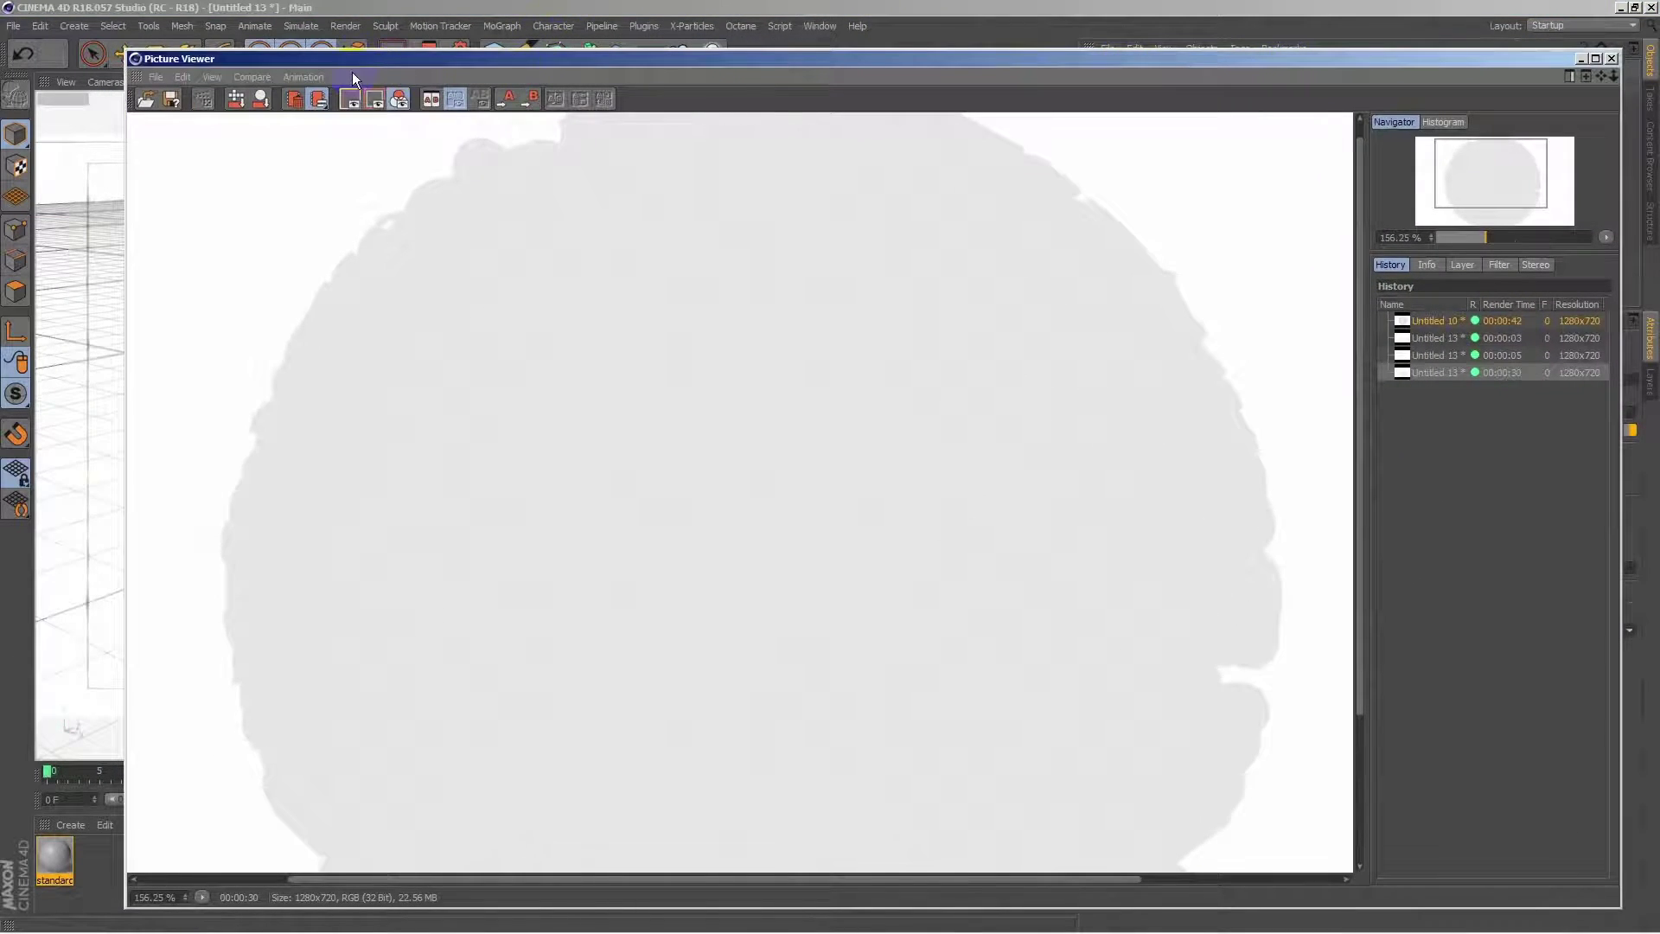
left_click_drag(1054, 63, 1261, 381)
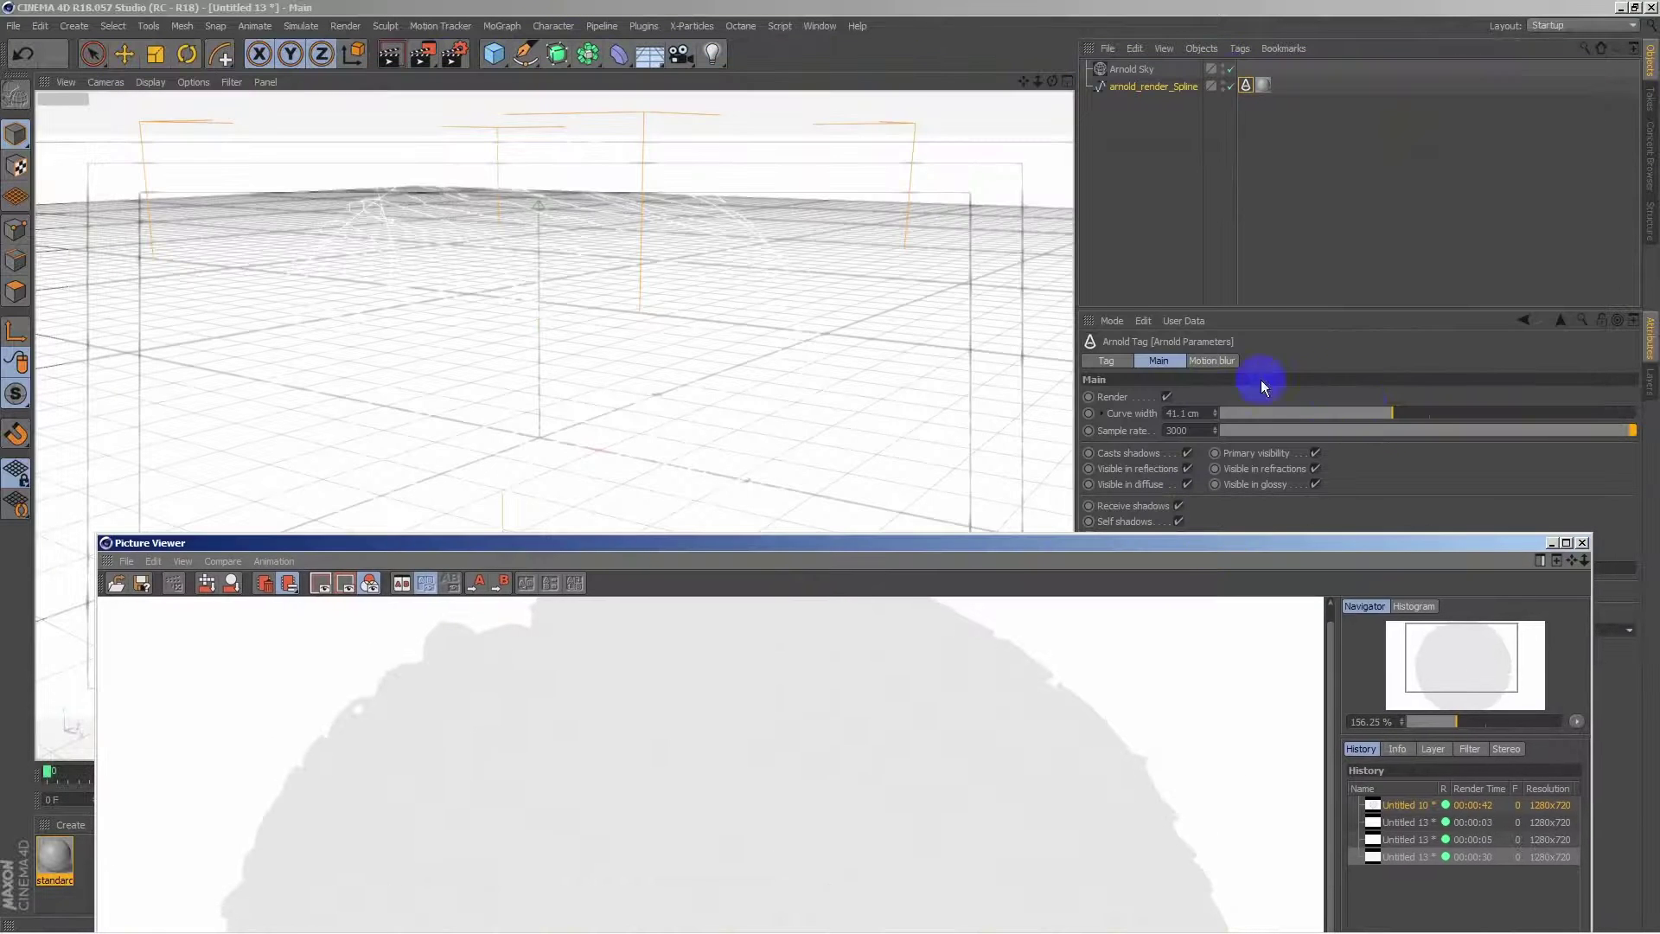
left_click(1174, 413)
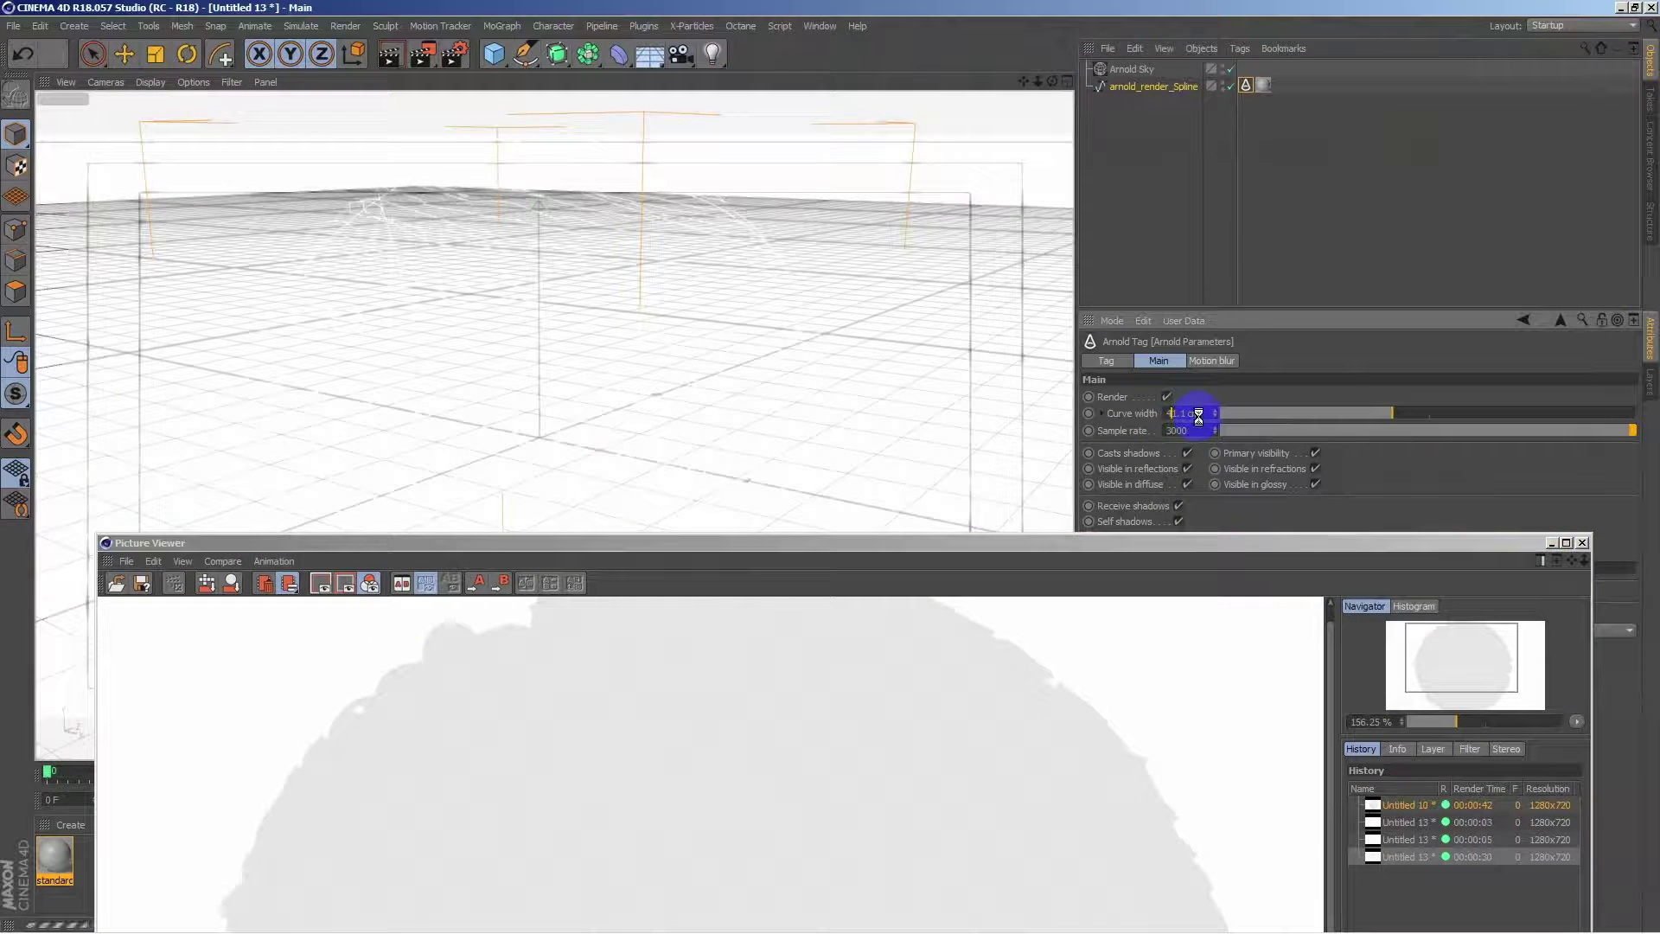
type("2")
key("Return")
Render the thick 2 cm curves to the Picture Viewer.
left_click_drag(1182, 544, 1178, 97)
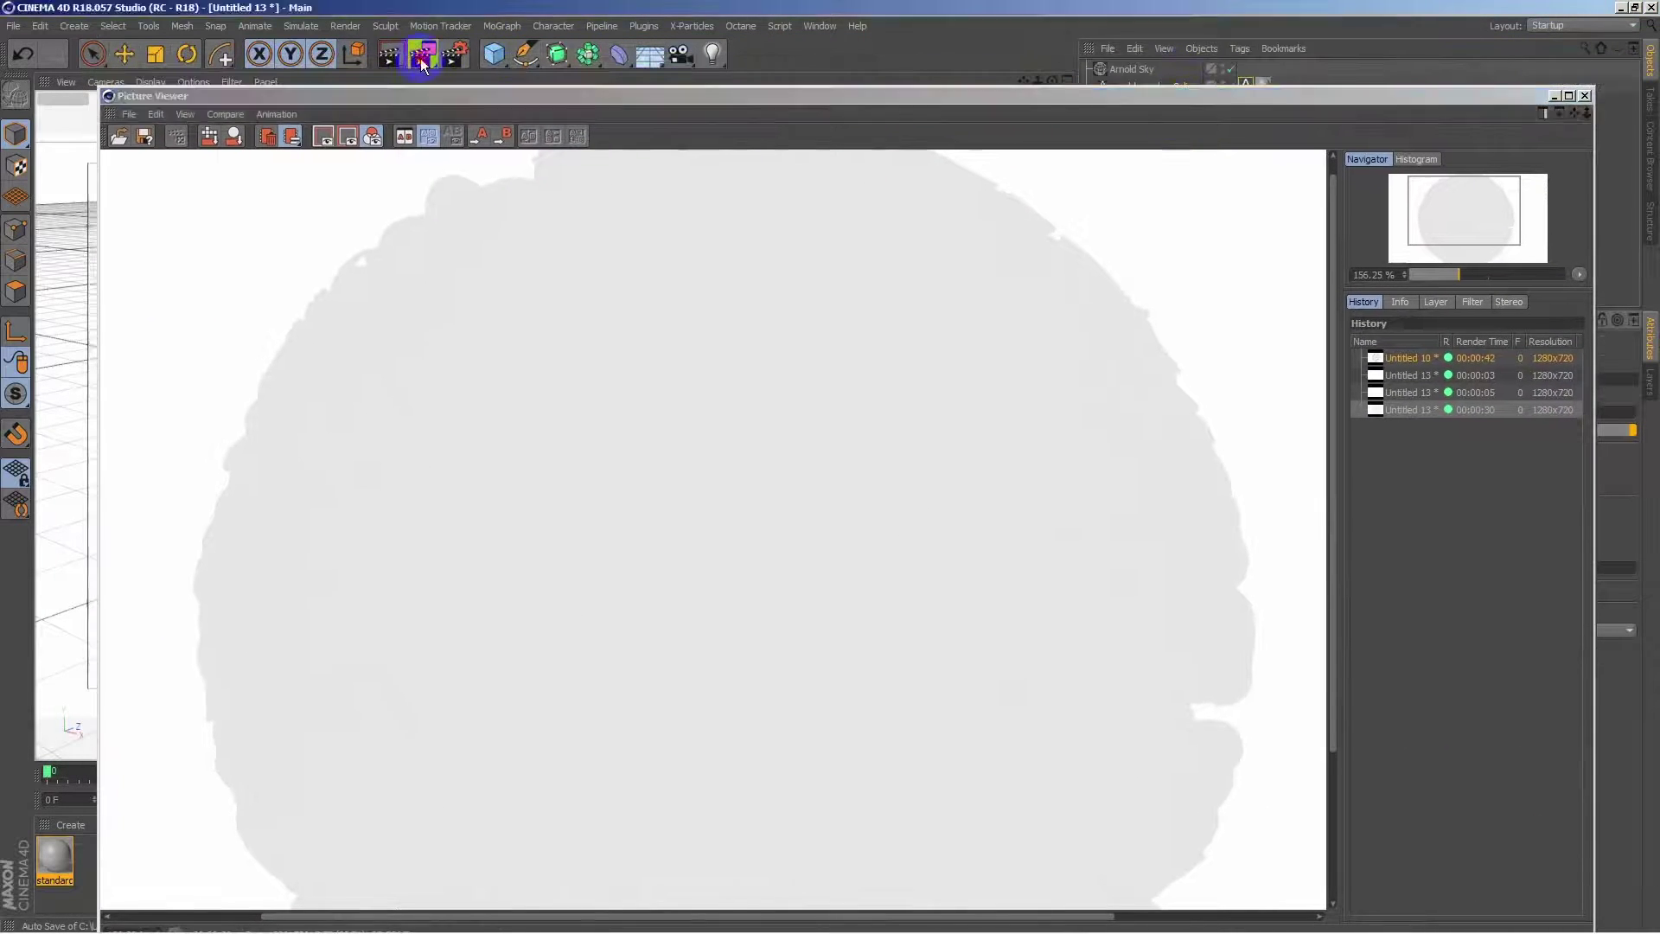
key("shift+r")
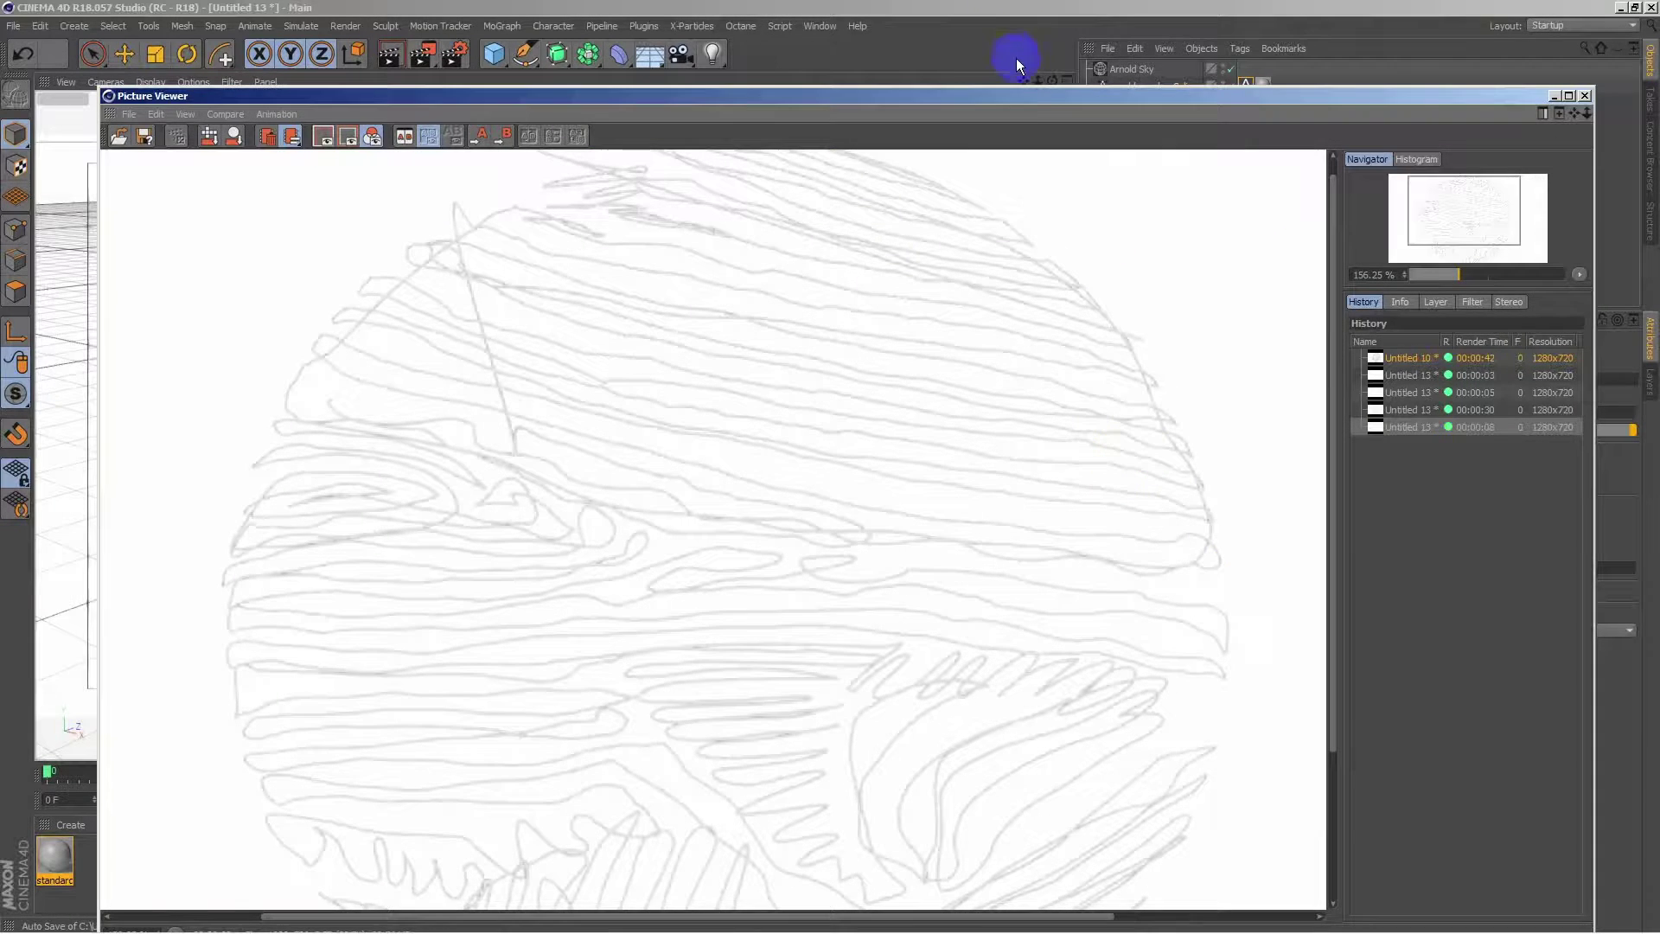
left_click_drag(1035, 92, 1007, 658)
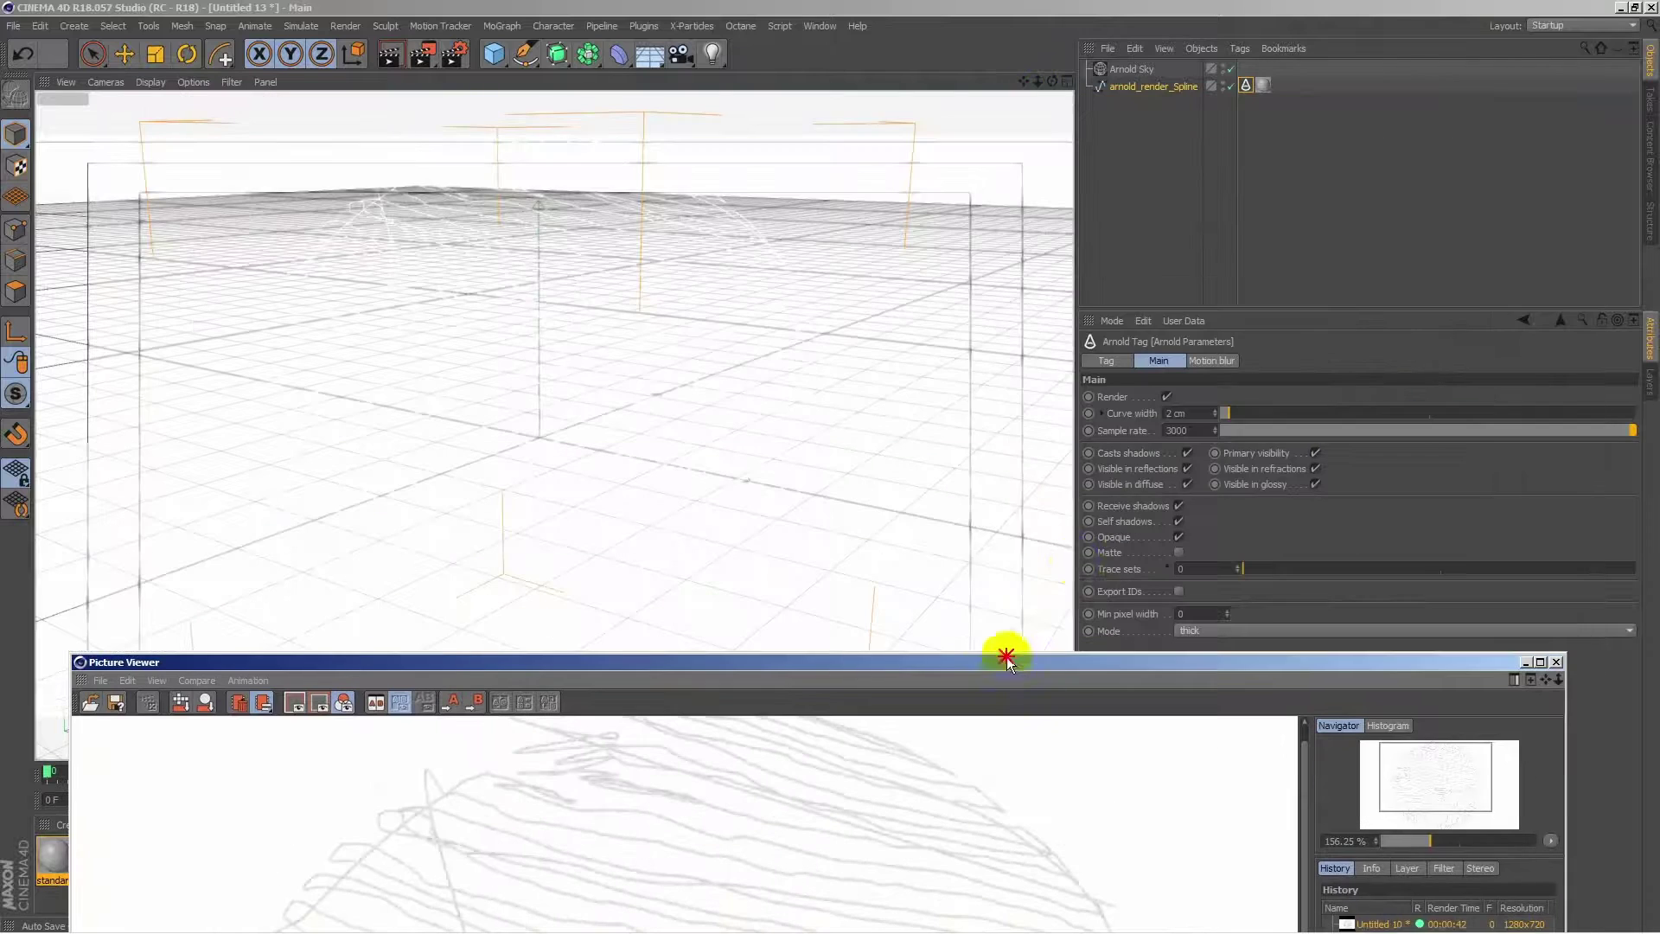
Set the Arnold tag's Curve width to 12 cm.
left_click(1170, 413)
type("12")
key("Return")
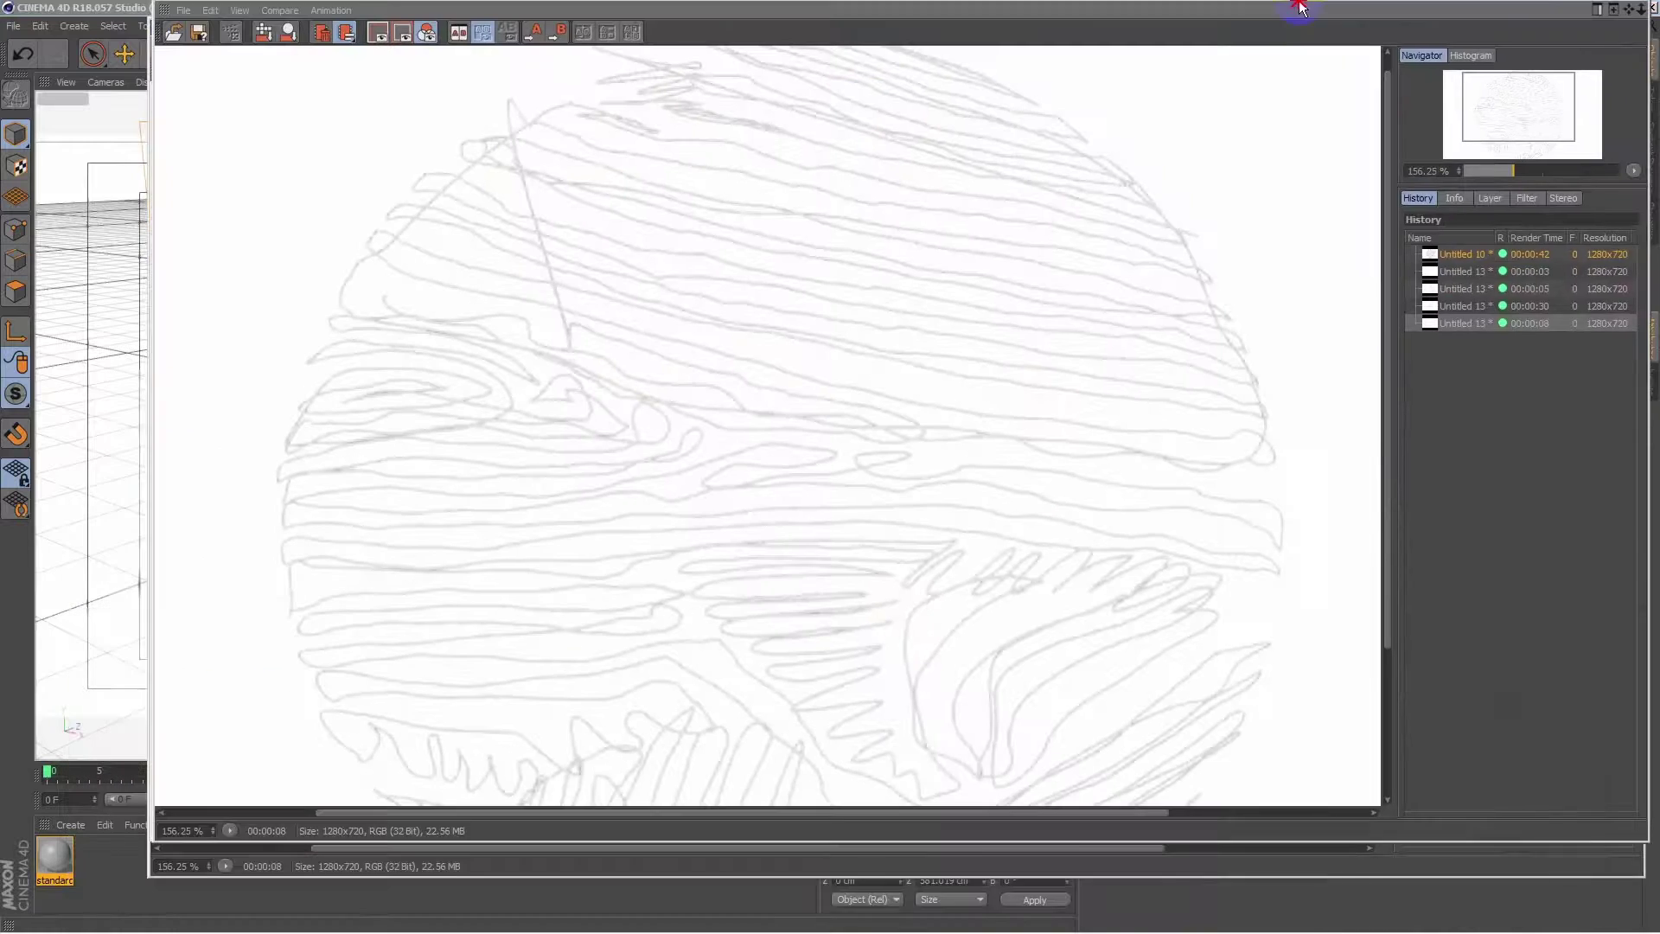
Render the sphere to the Picture Viewer and zoom the finished image to 100%.
left_click_drag(1216, 671, 1244, 95)
left_click(422, 61)
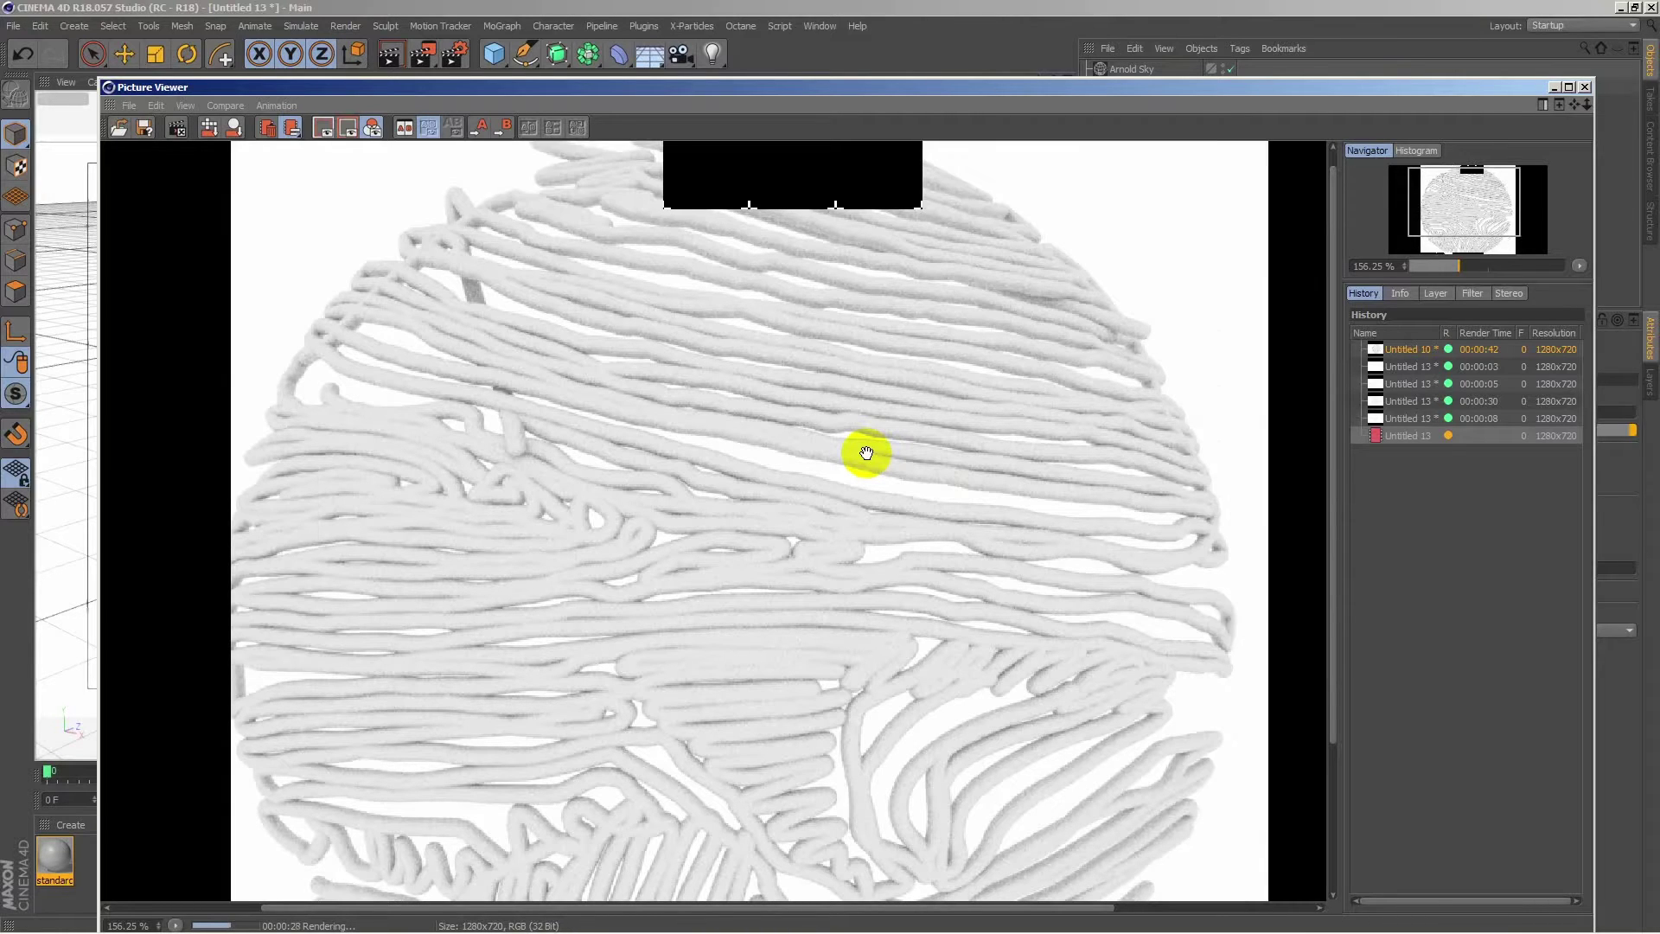
scroll(867, 453, "down", 2)
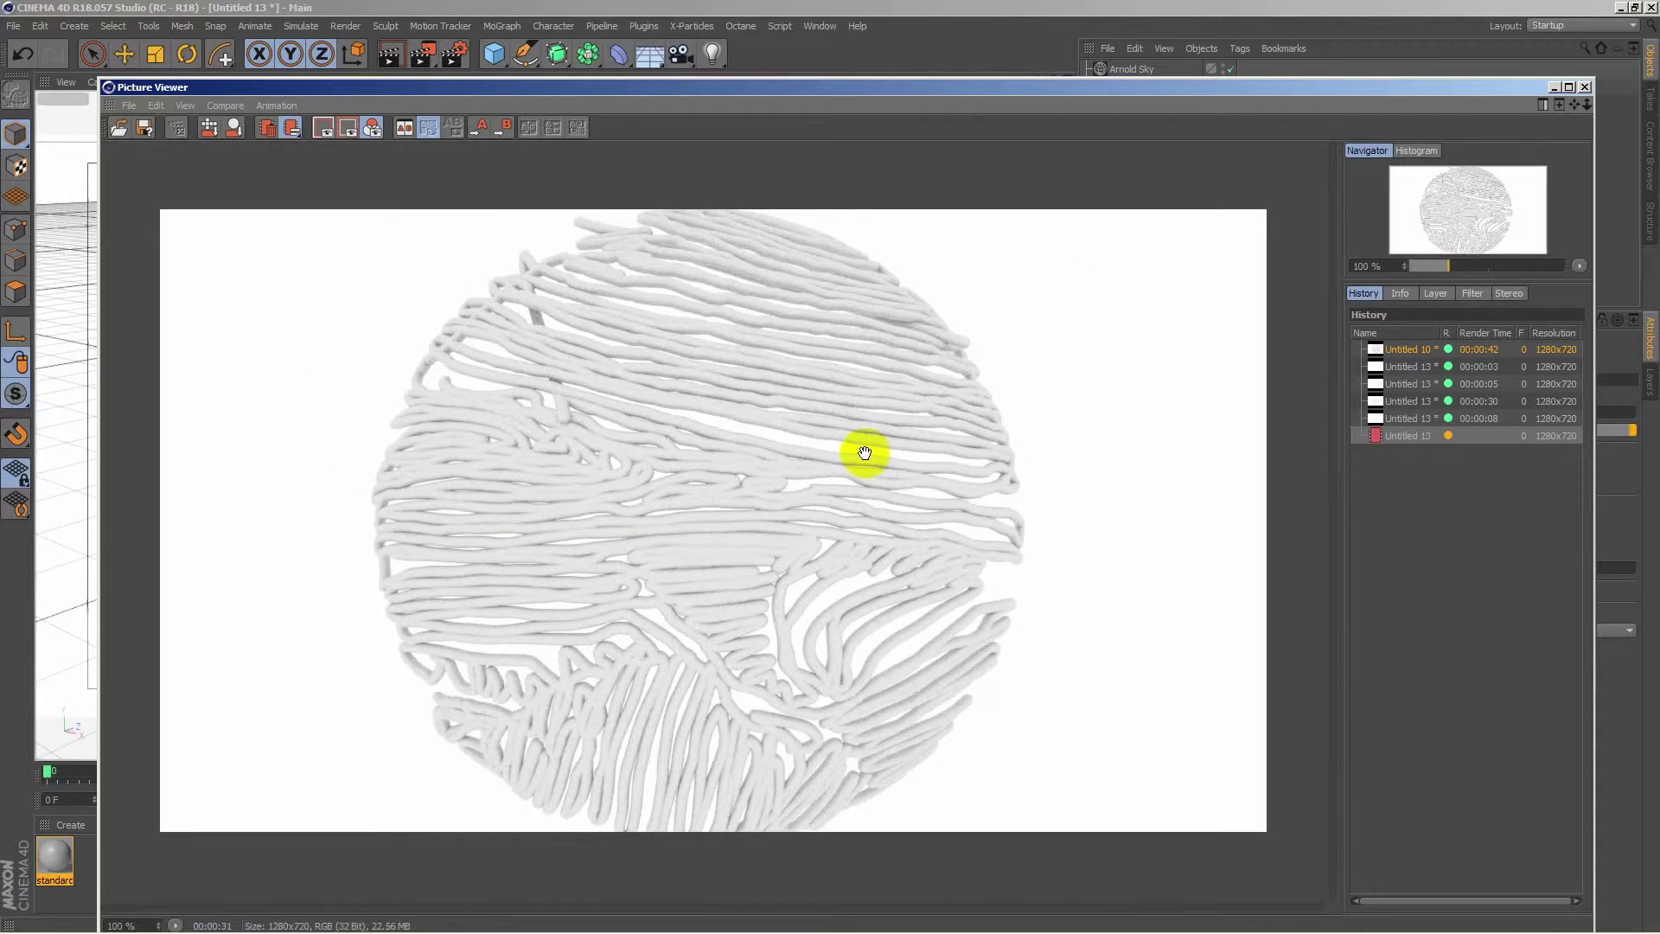